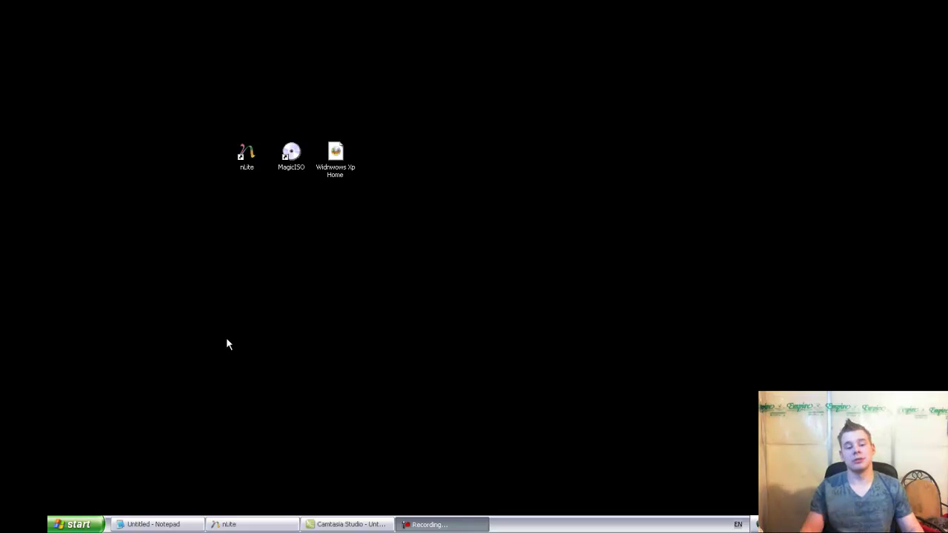
Rearrange the desktop icons, moving the Widnwows Xp Home image to the right and the MagicISO shortcut up and to the right.
left_click_drag(345, 157, 474, 160)
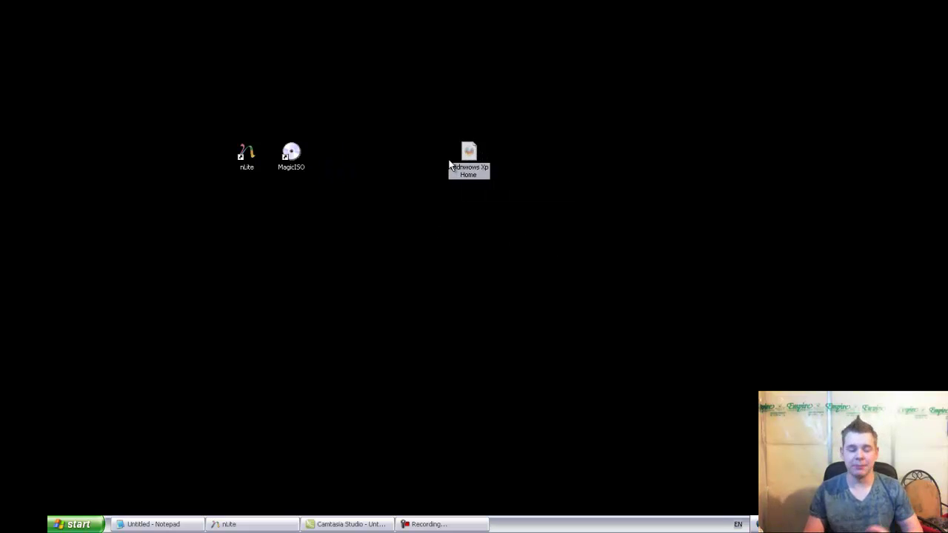
left_click_drag(299, 158, 343, 111)
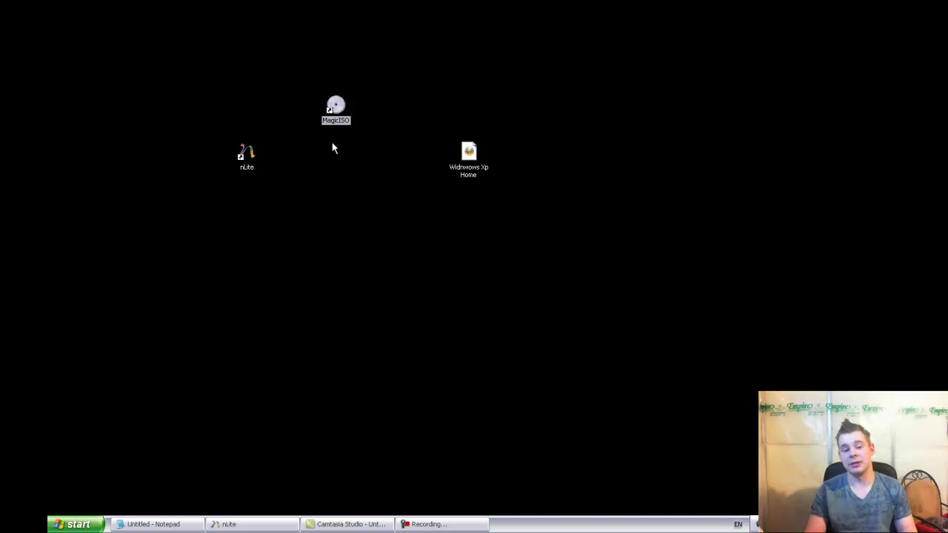
left_click(333, 153)
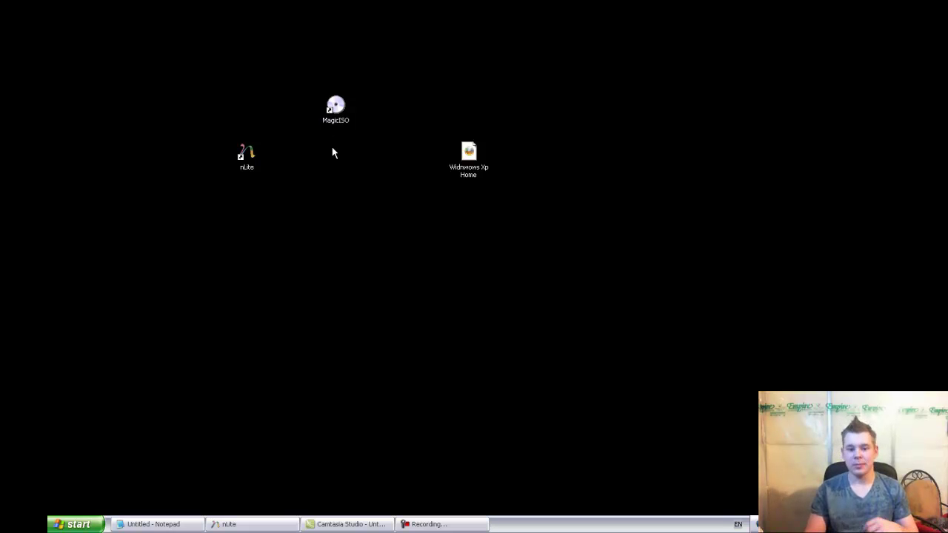
Extract the Widnwows Xp Home disc image into a folder of the same name and place that folder below the image on the desktop.
right_click(467, 156)
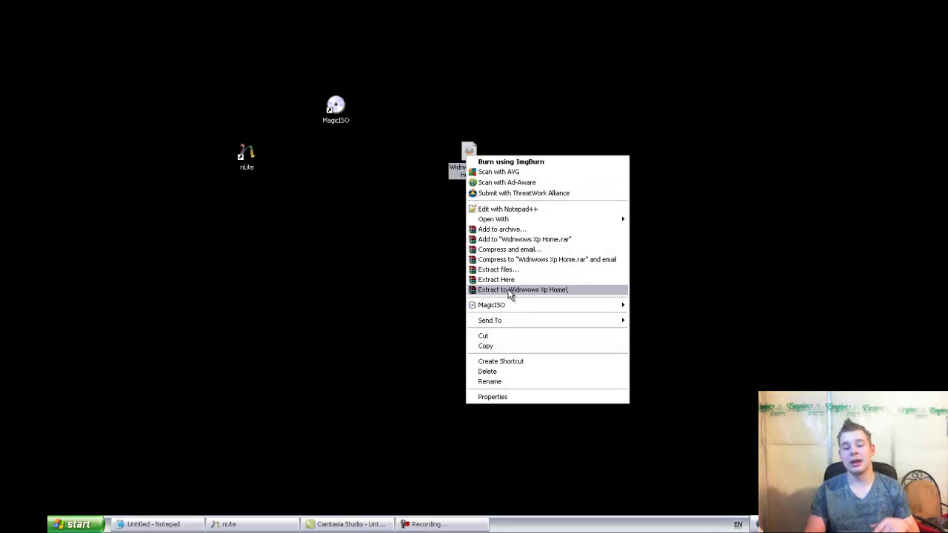
left_click(509, 292)
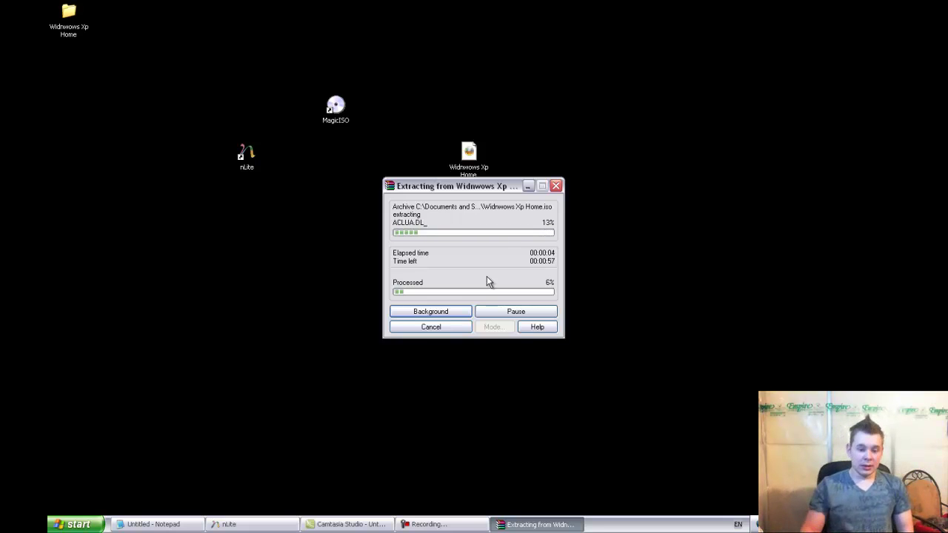
left_click_drag(474, 186, 716, 24)
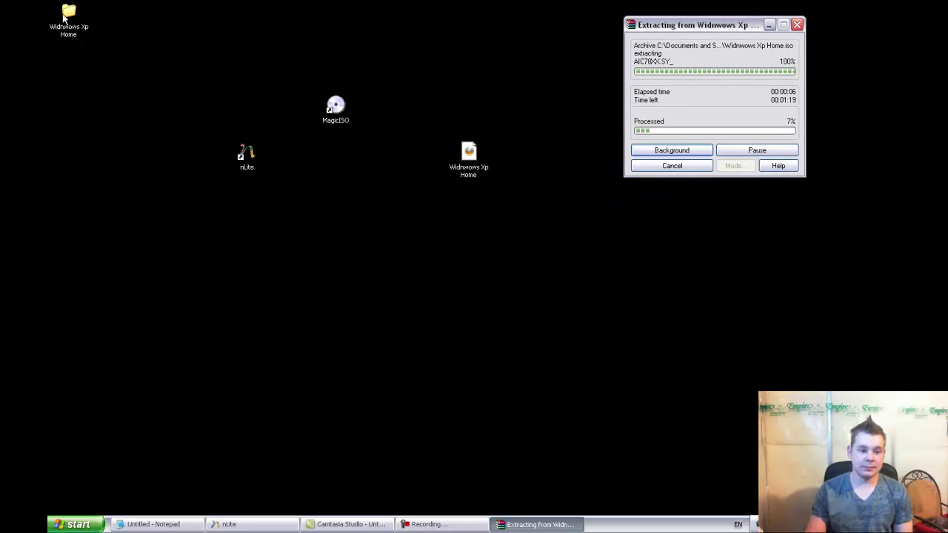
left_click_drag(69, 14, 380, 202)
left_click(342, 282)
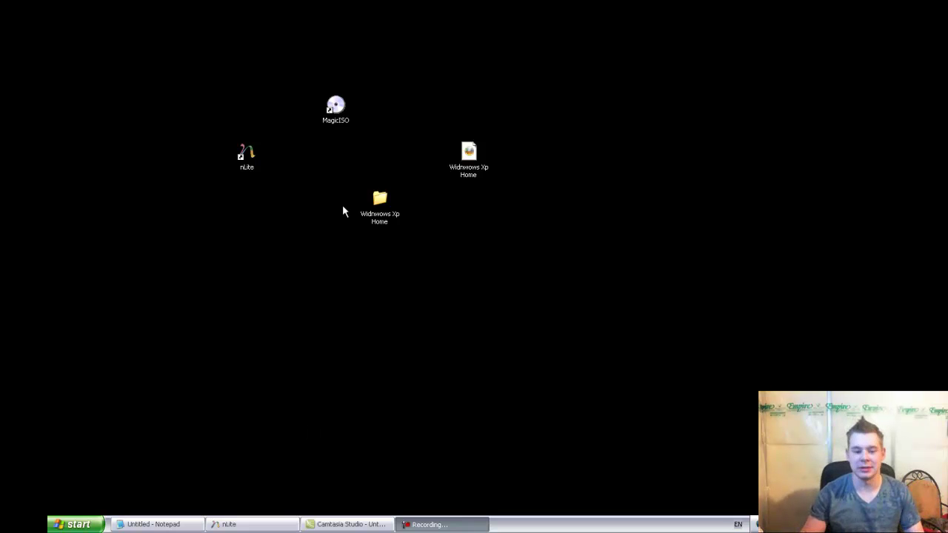
Check the extracted setup files in the Widnwows Xp Home folder and close its window.
left_click(379, 200)
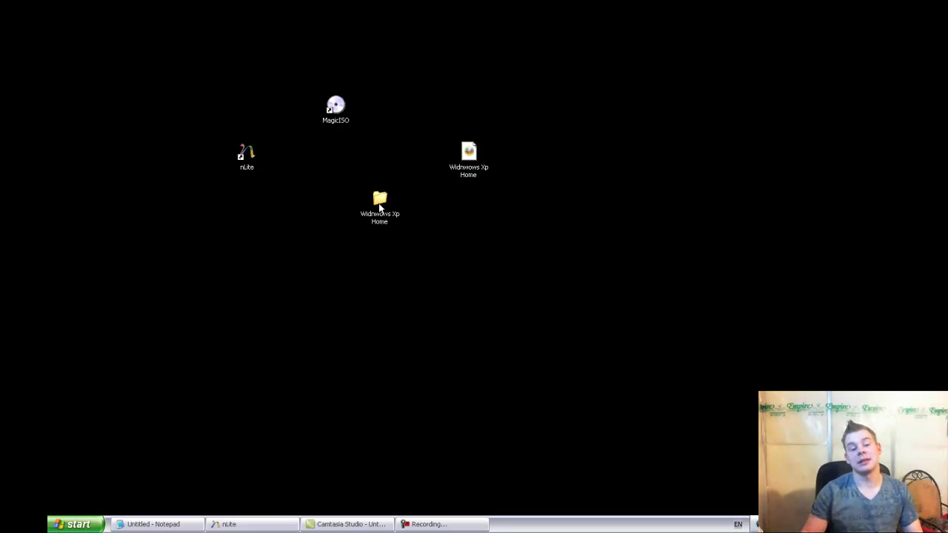
double_click(380, 198)
scroll(543, 237, "up", 1)
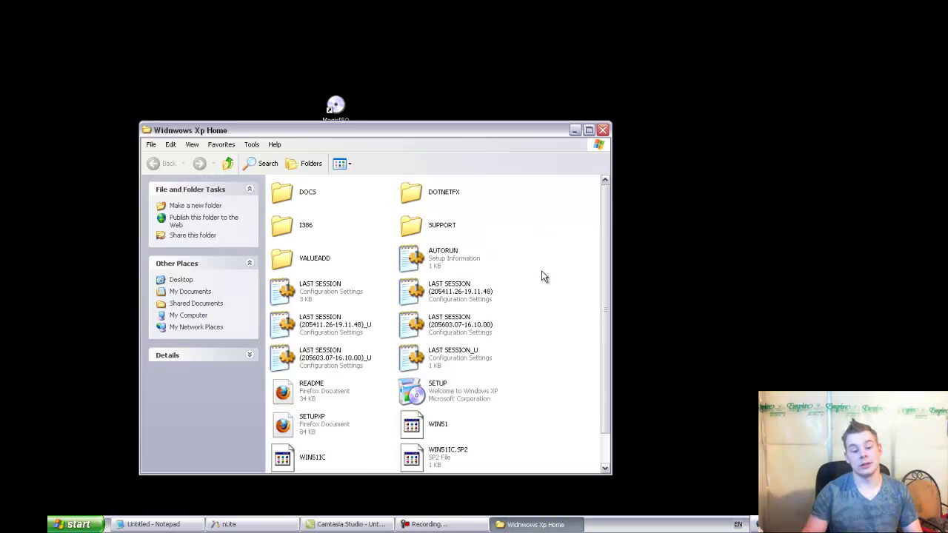
left_click(602, 130)
Launch nLite and choose the desktop folder Widnwows Xp Home as the Windows installation source, accepting it to reach the presets.
double_click(248, 154)
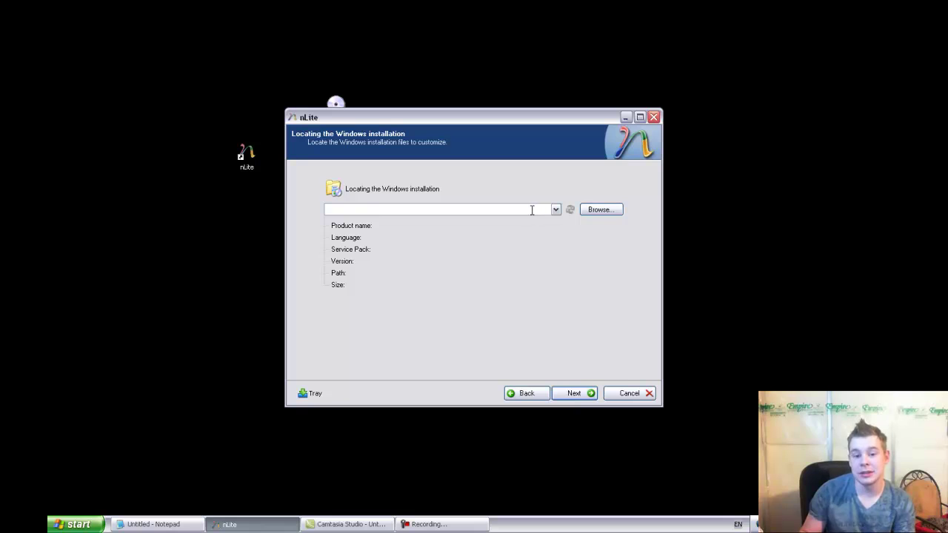
left_click(586, 209)
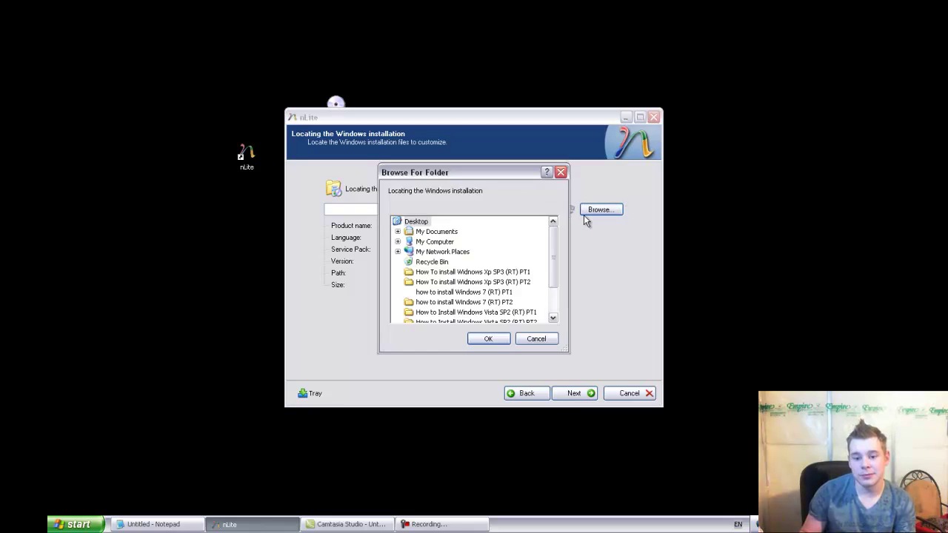
left_click_drag(556, 259, 545, 285)
double_click(445, 312)
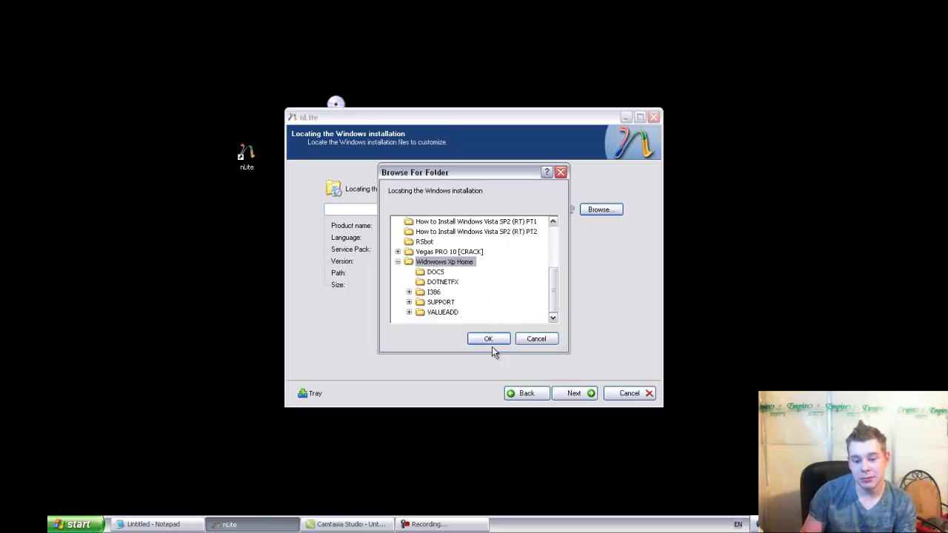
left_click(489, 339)
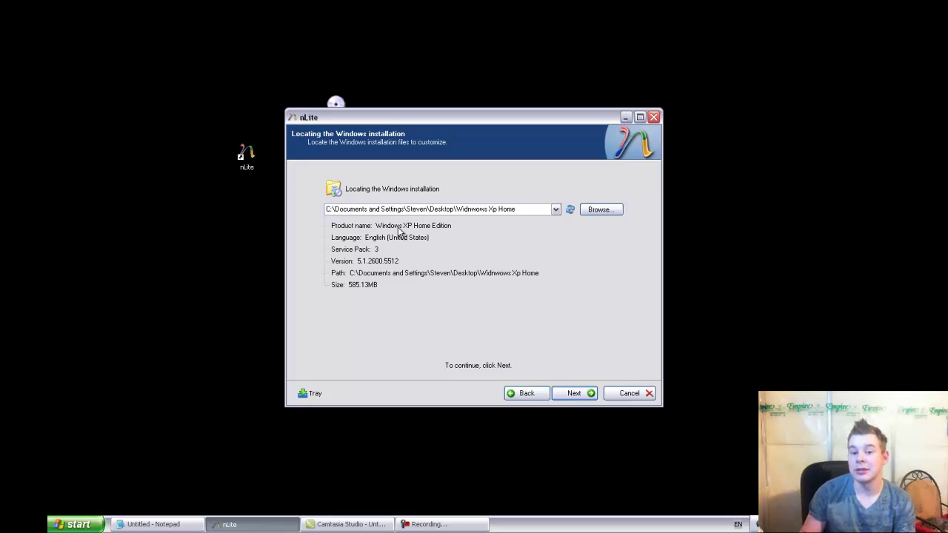
left_click(571, 394)
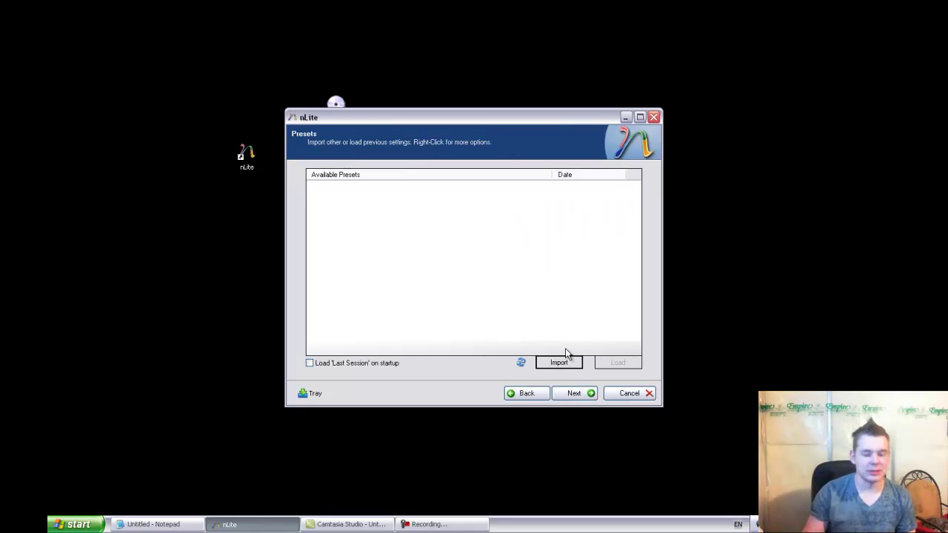
Continue without a preset and enable the Unattended, Options and Bootable ISO tasks, accepting the overwrite of previous unattended settings.
left_click(572, 399)
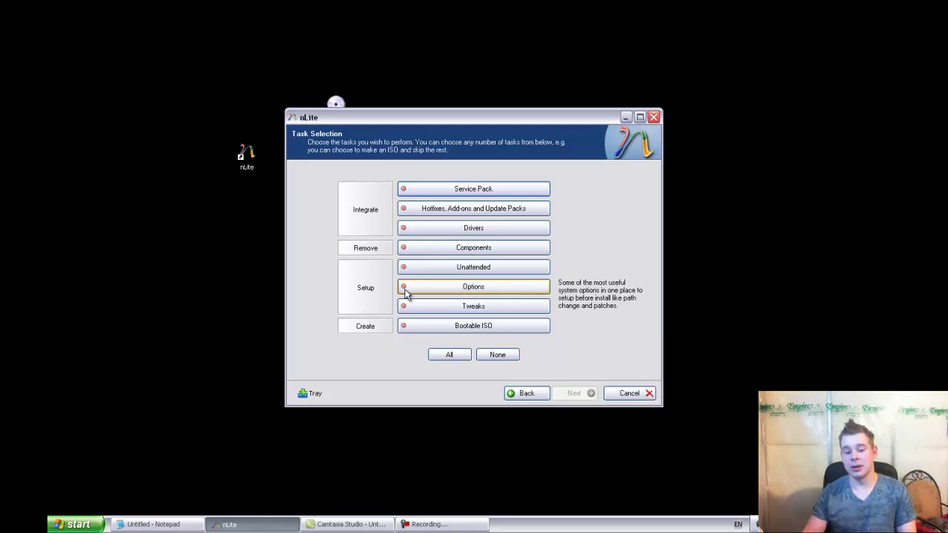
left_click(459, 268)
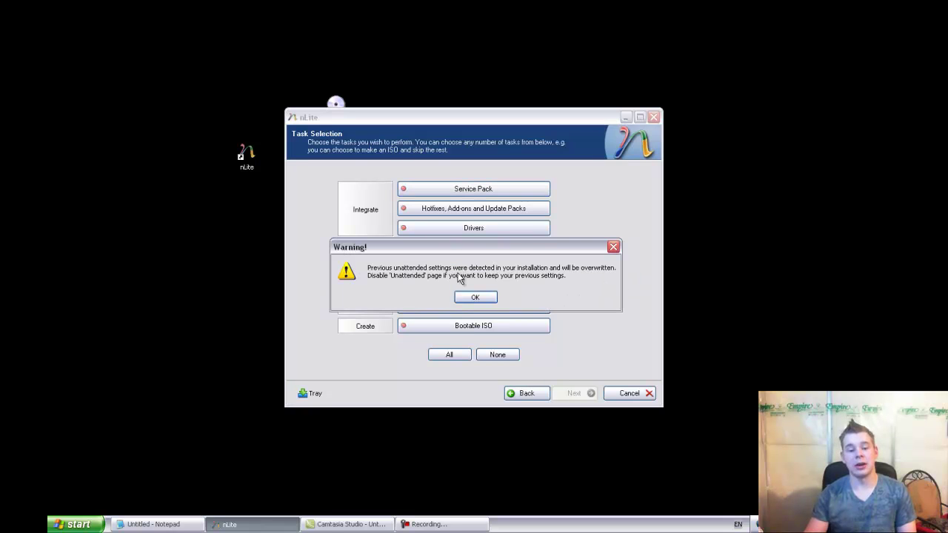
left_click(468, 299)
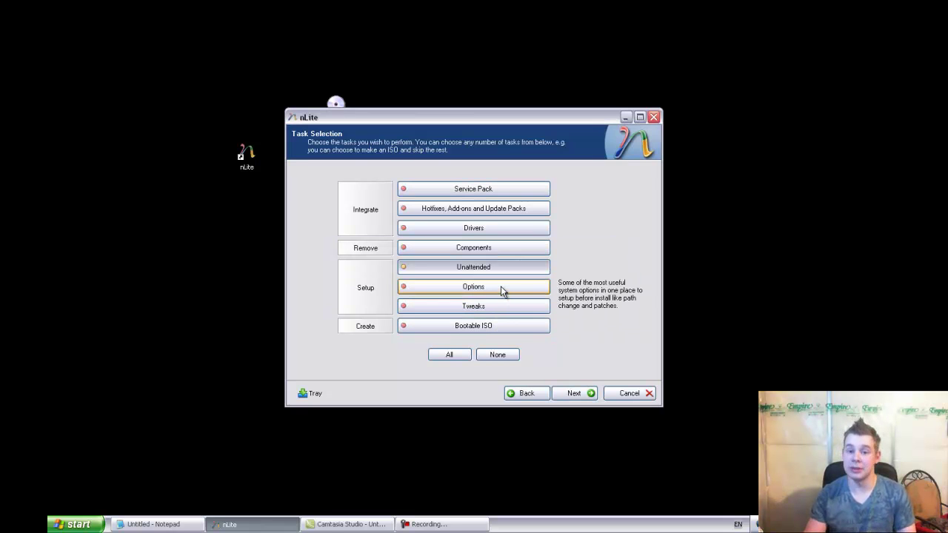
left_click(500, 287)
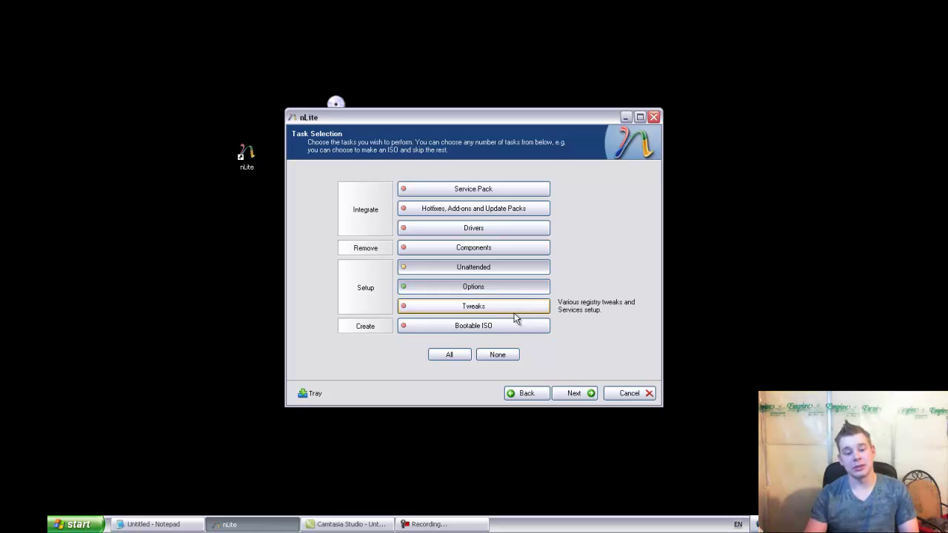
left_click(508, 324)
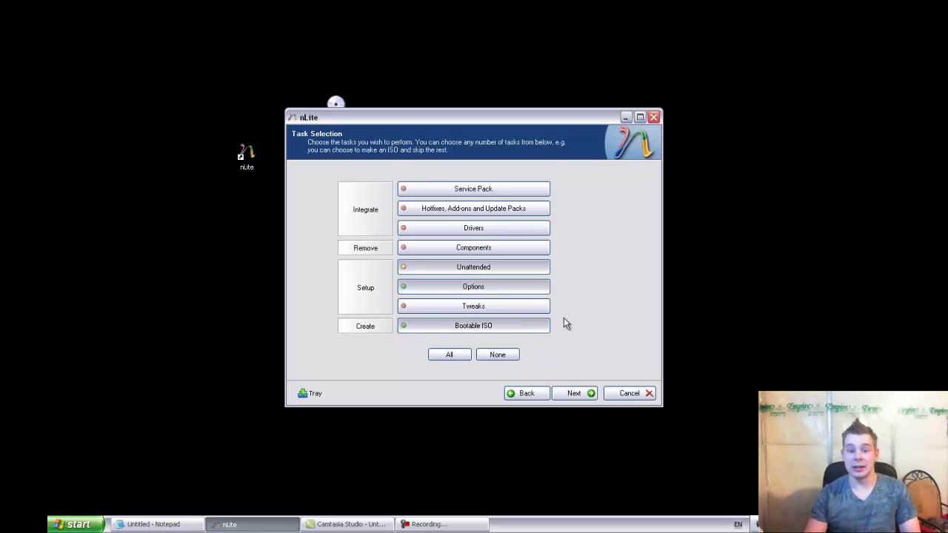
Enable all remaining tasks, including Service Pack, Hotfixes, Drivers, Components and Tweaks, and proceed with the full task selection.
left_click(518, 229)
left_click(519, 189)
left_click(523, 209)
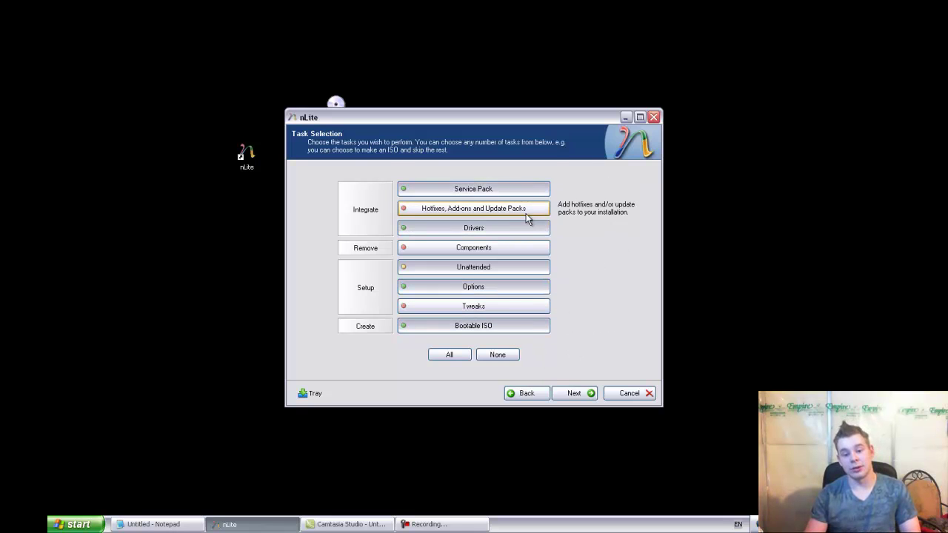
left_click(511, 268)
left_click(489, 296)
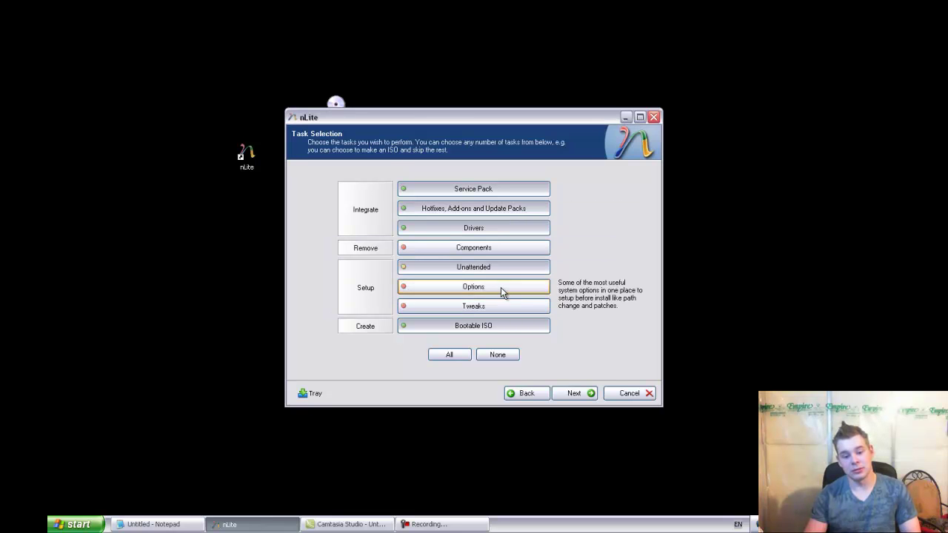
left_click(502, 307)
left_click(525, 247)
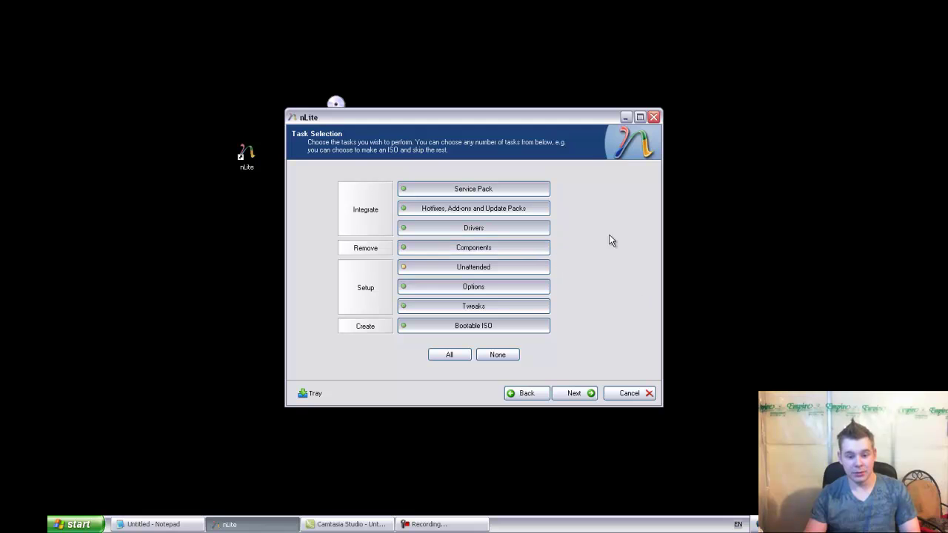
left_click(442, 357)
left_click(586, 400)
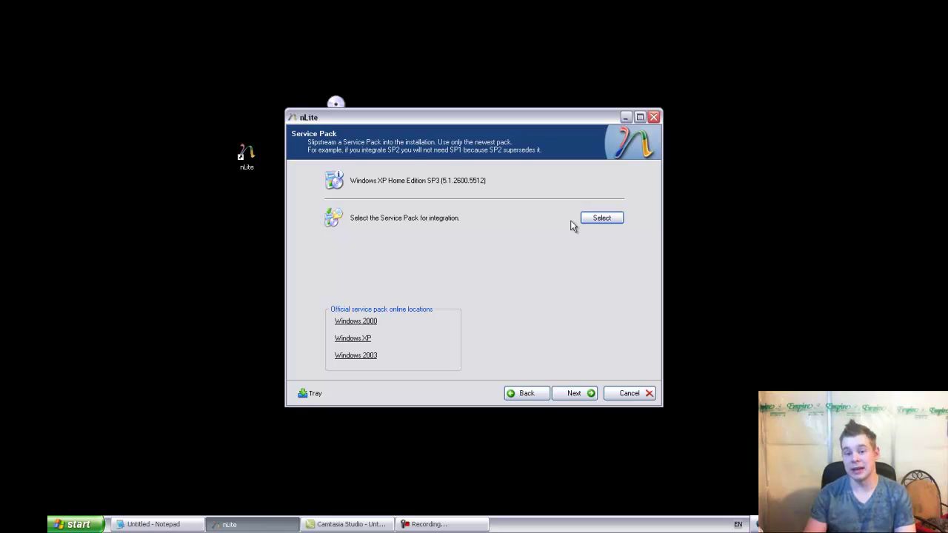
Proceed past the service pack, hotfix and driver pages without adding anything, and dismiss the compatibility choices without selecting any.
left_click(574, 393)
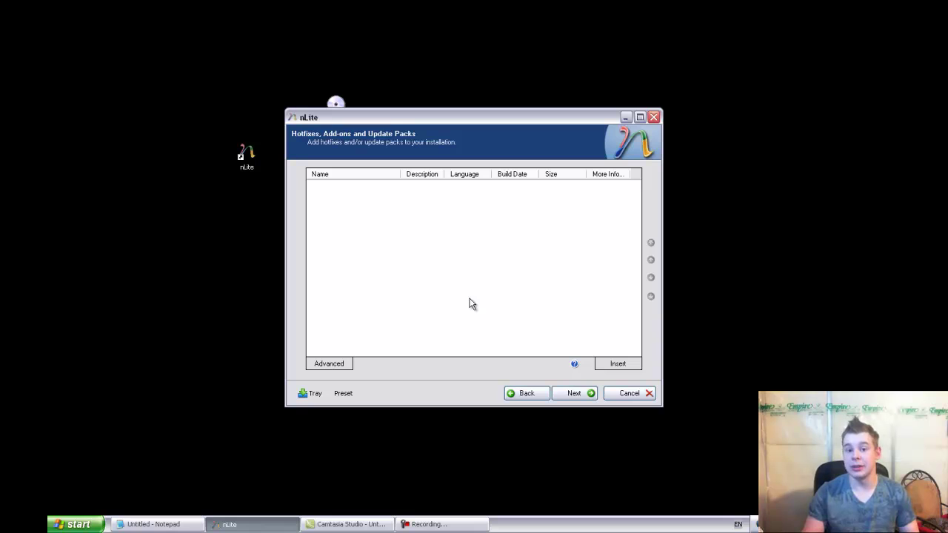
left_click(574, 394)
left_click(558, 364)
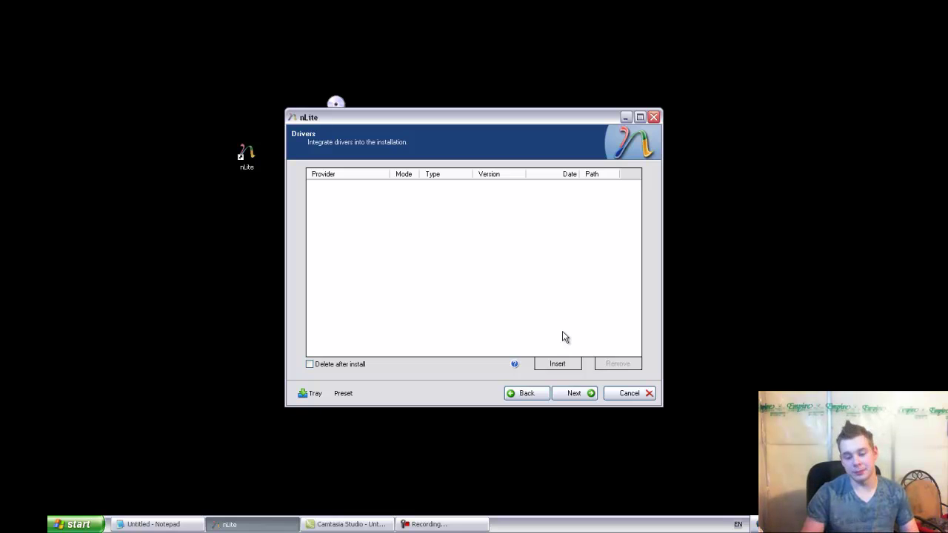
left_click(566, 396)
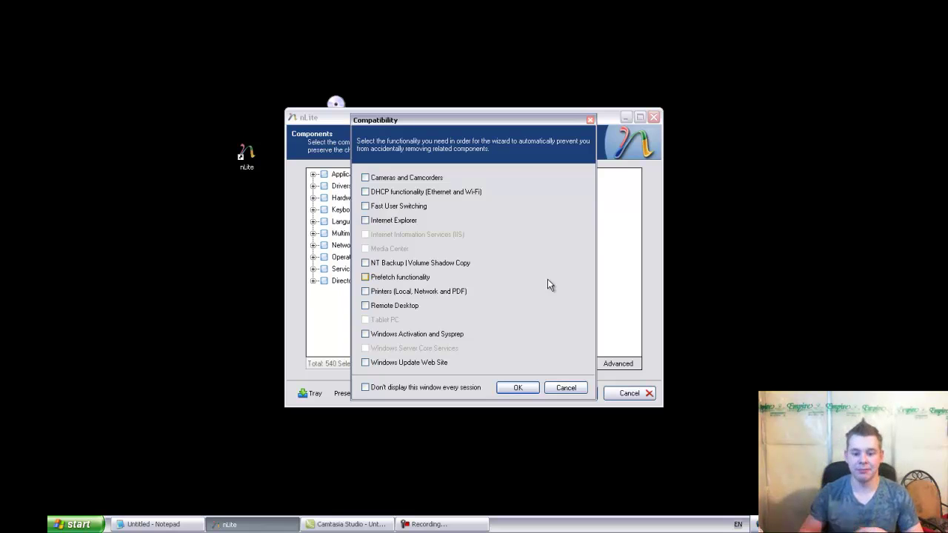
left_click(560, 393)
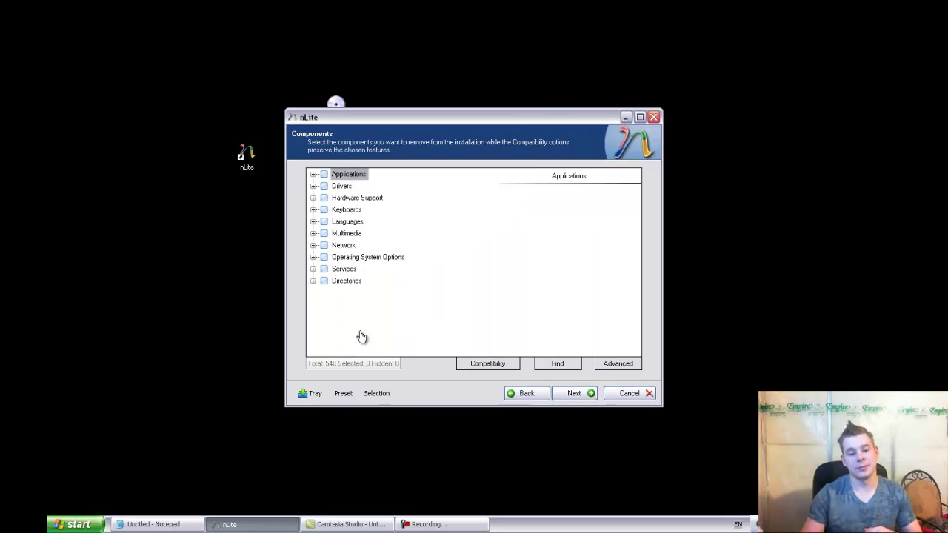
Examine the removable components listed under Drivers and Operating System Options.
left_click(314, 187)
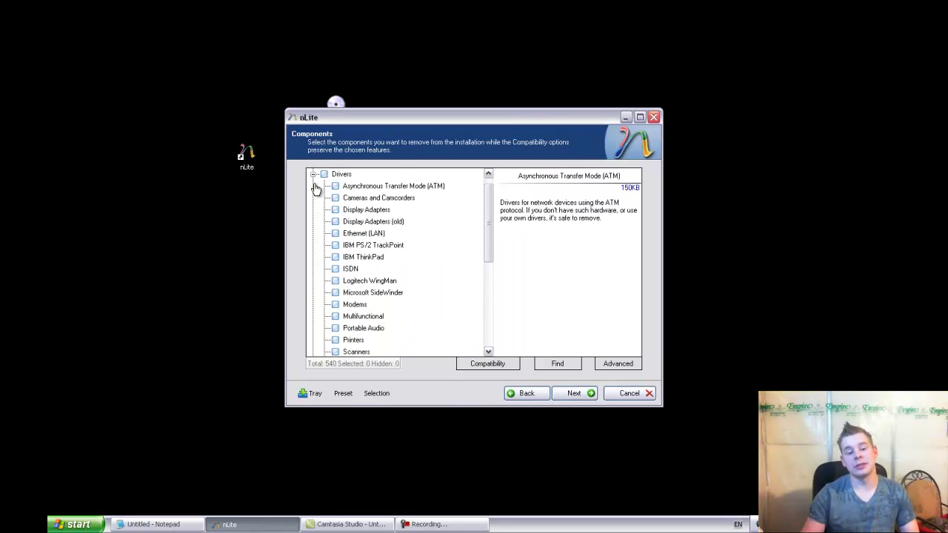
scroll(366, 237, "down", 4)
scroll(369, 236, "up", 3)
scroll(368, 236, "up", 2)
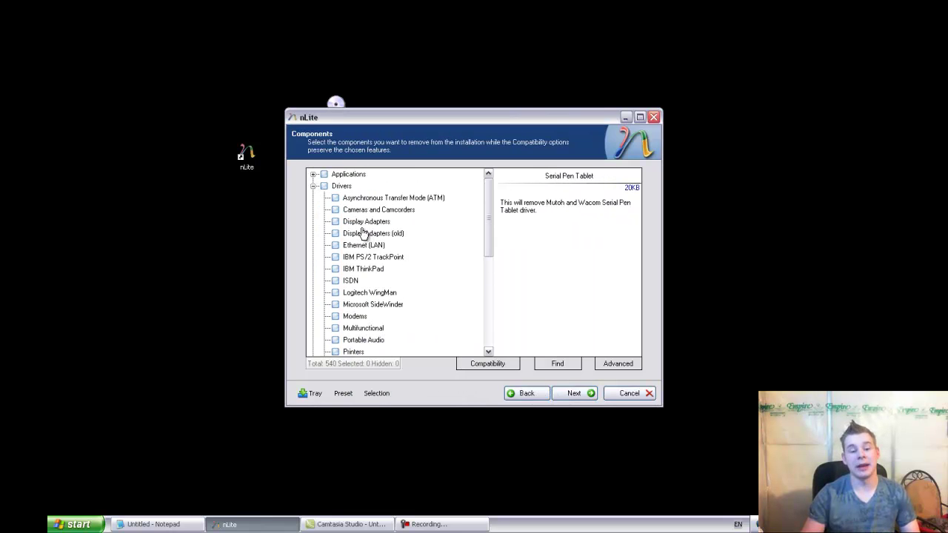
left_click(313, 186)
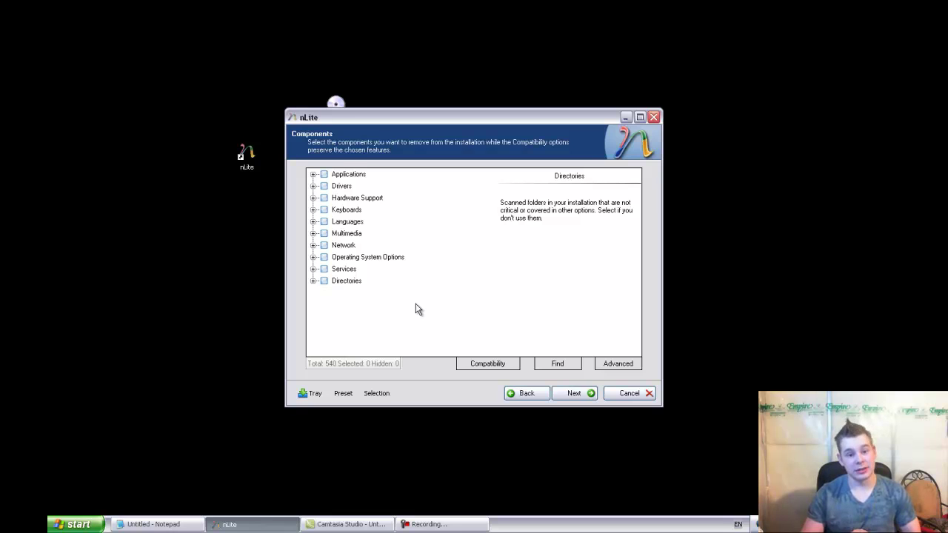
left_click(313, 258)
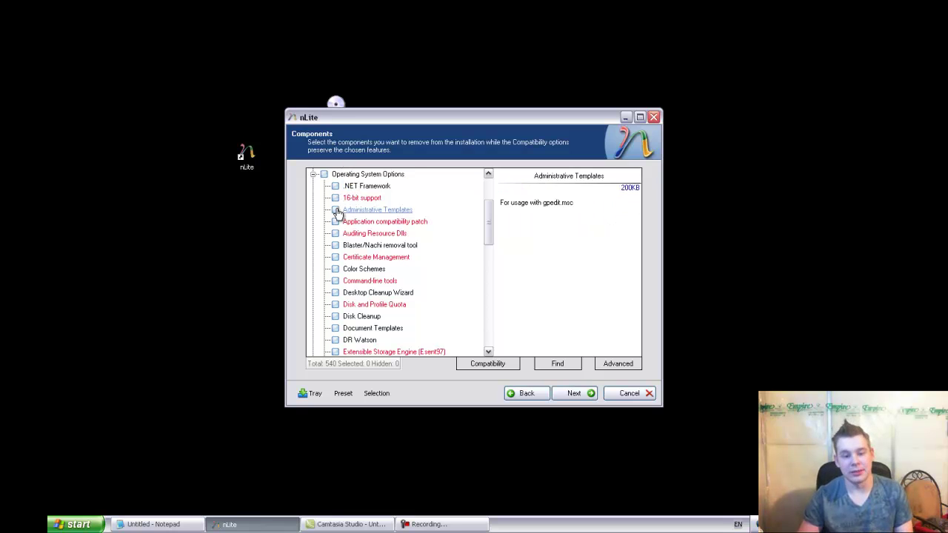
scroll(325, 200, "up", 3)
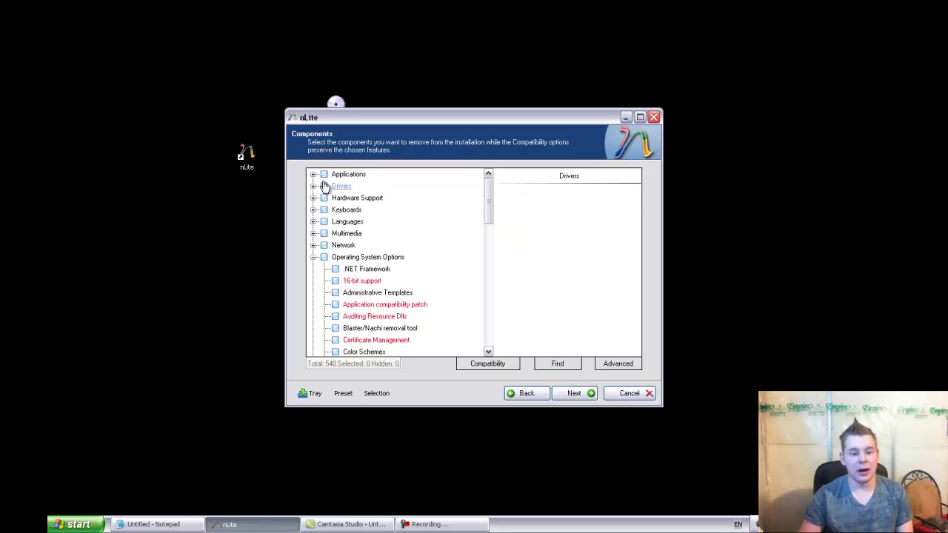
Mark the CPU Intel component under Hardware Support for removal, and clear that mark again.
left_click(313, 198)
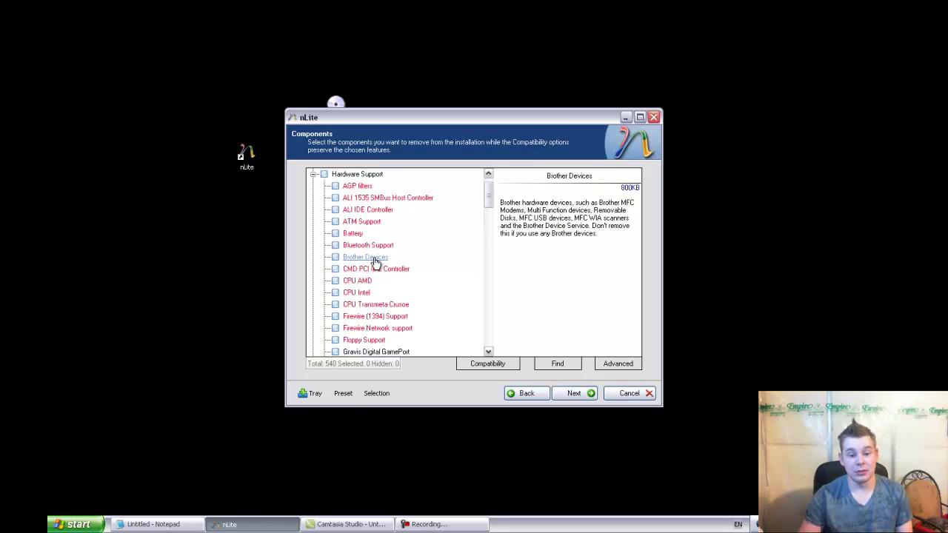
left_click(334, 294)
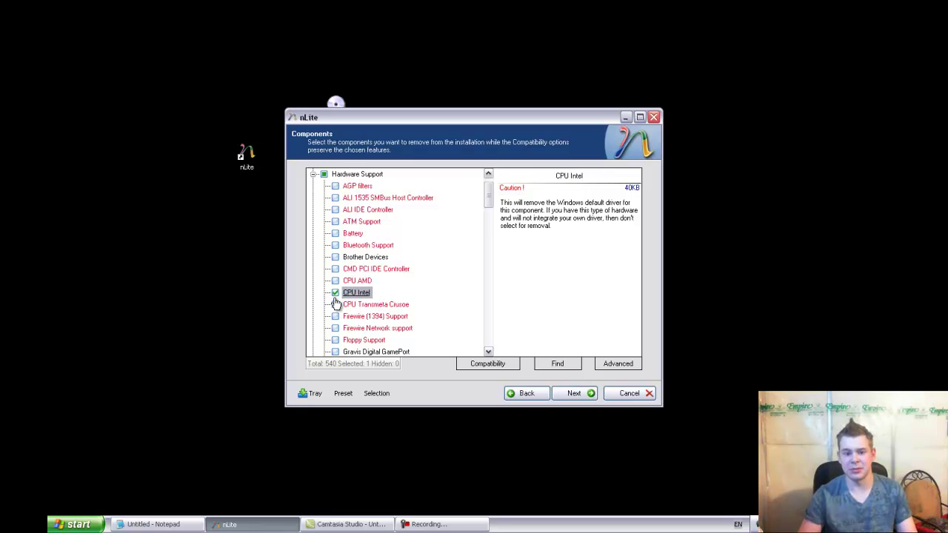
left_click(335, 294)
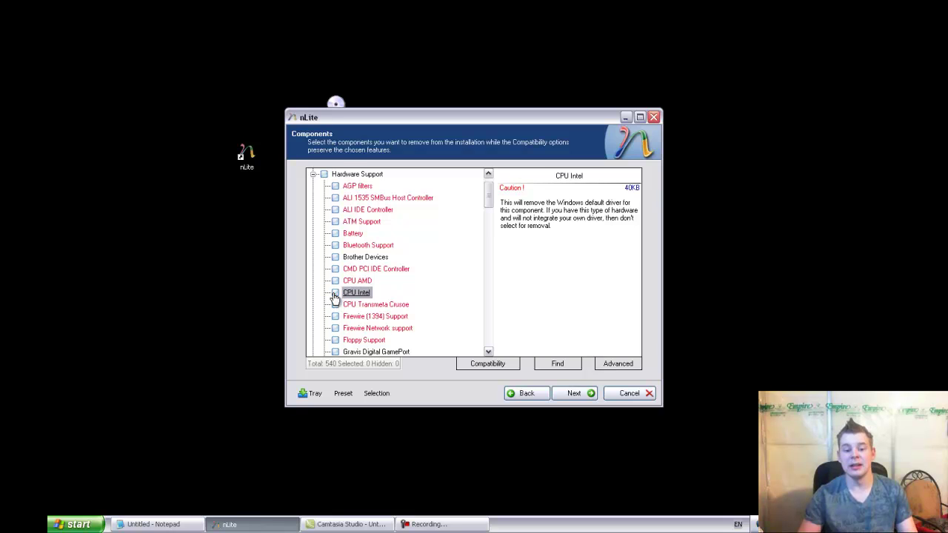
Collapse the Hardware Support and Operating System Options groups, and proceed past the component selection without removing anything.
left_click(313, 175)
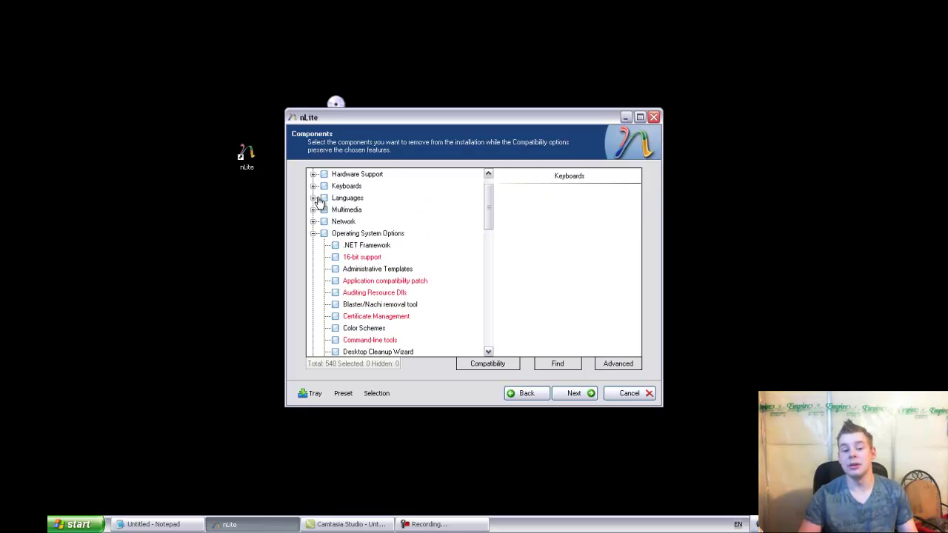
left_click(313, 234)
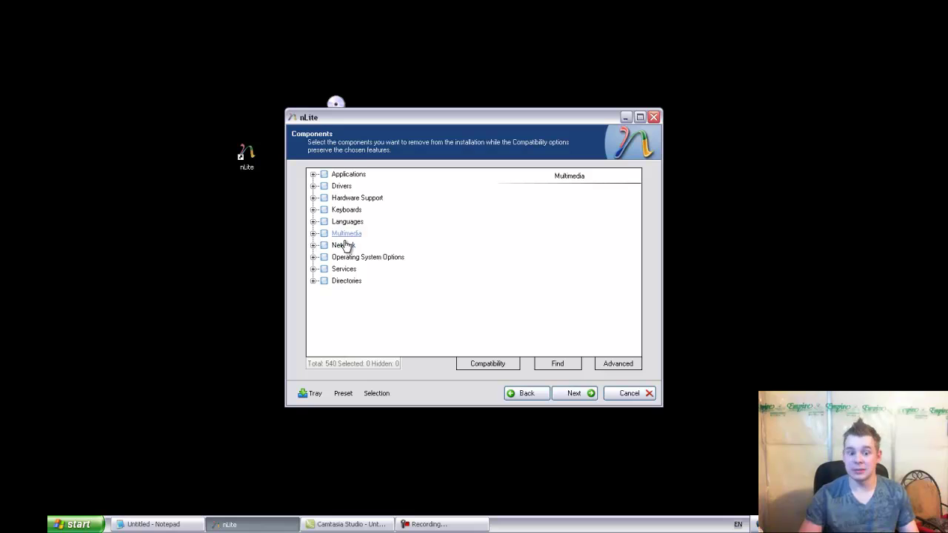
left_click(574, 393)
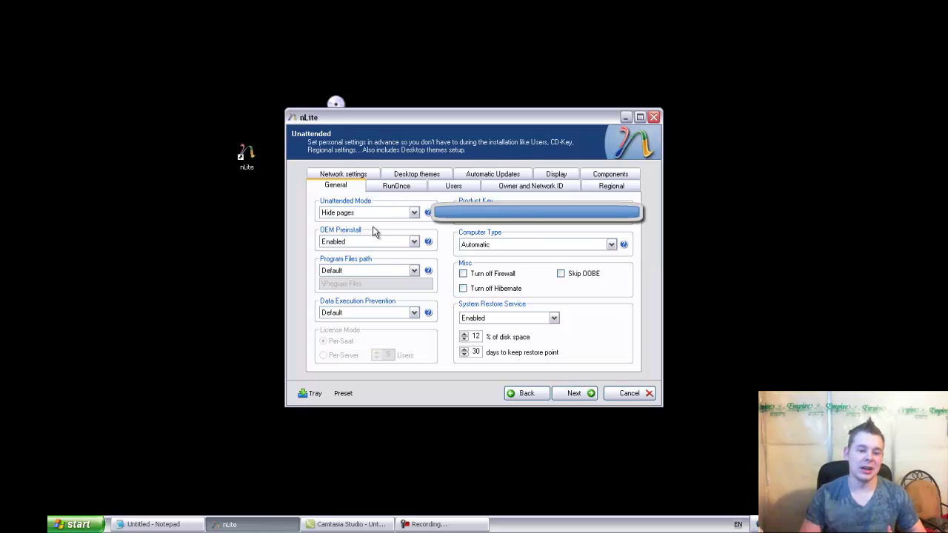
Check the OEM Preinstall choices in the general unattended settings, and view the RunOnce command settings.
left_click(384, 246)
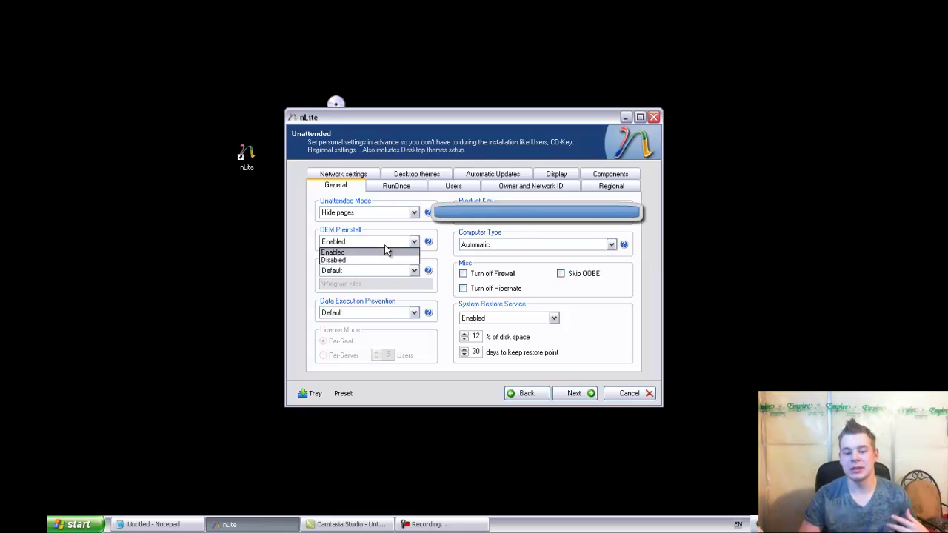
left_click(384, 213)
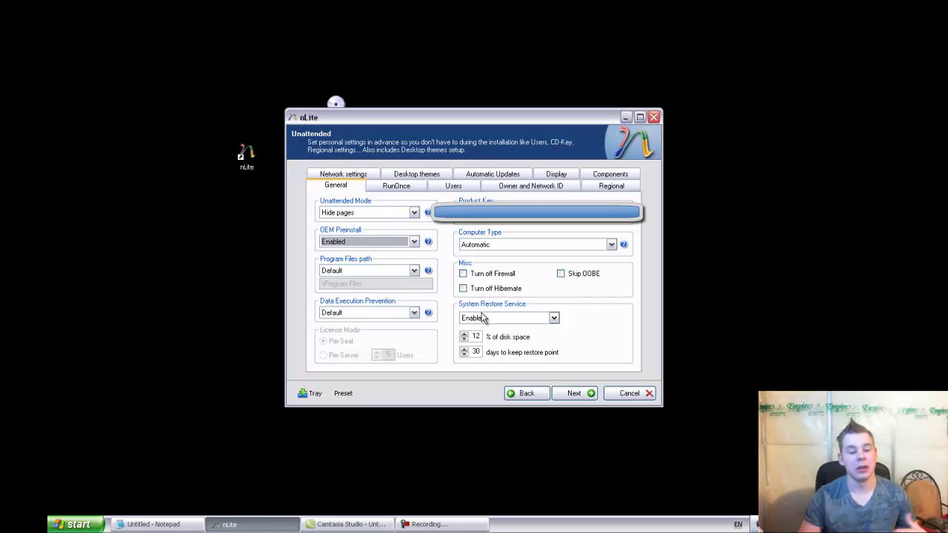
left_click(384, 189)
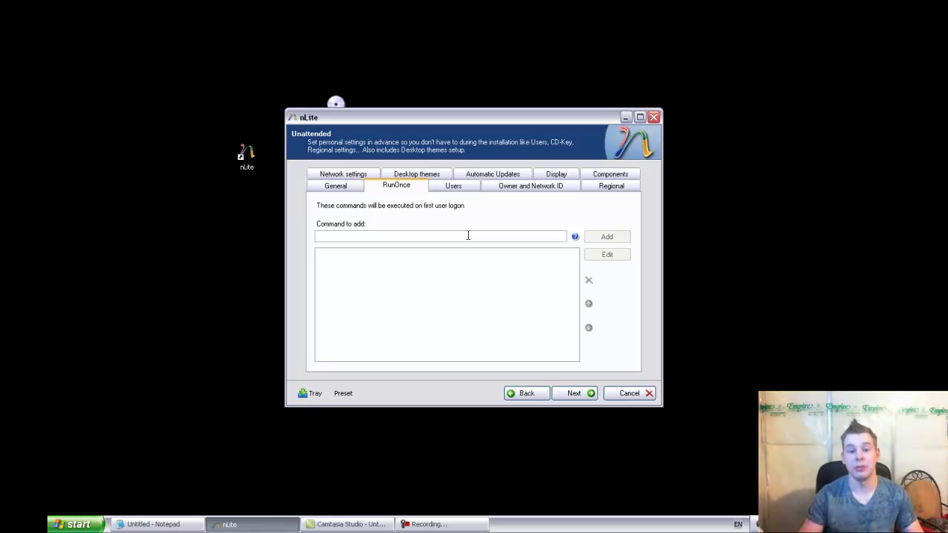
Add a new user account to the unattended Users settings, and remove that account again.
left_click(459, 184)
left_click(351, 263)
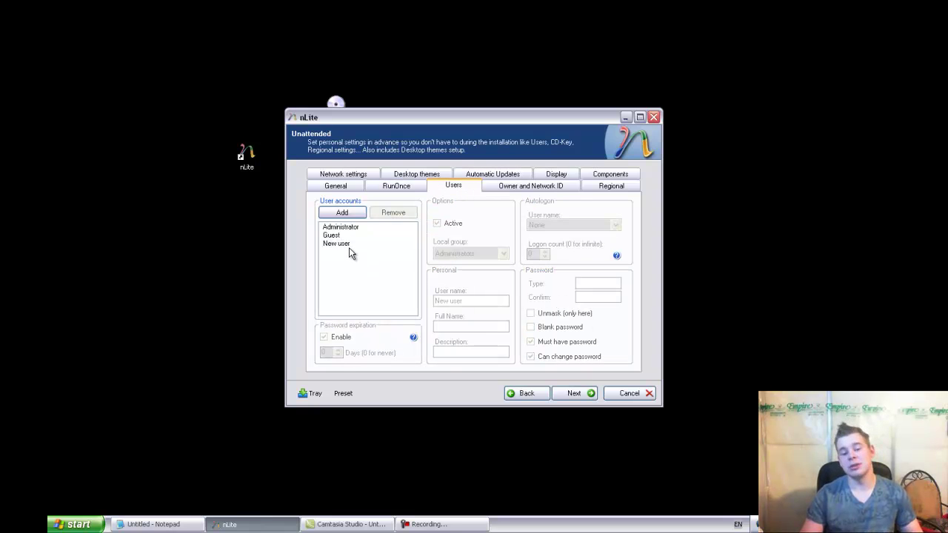
left_click(345, 245)
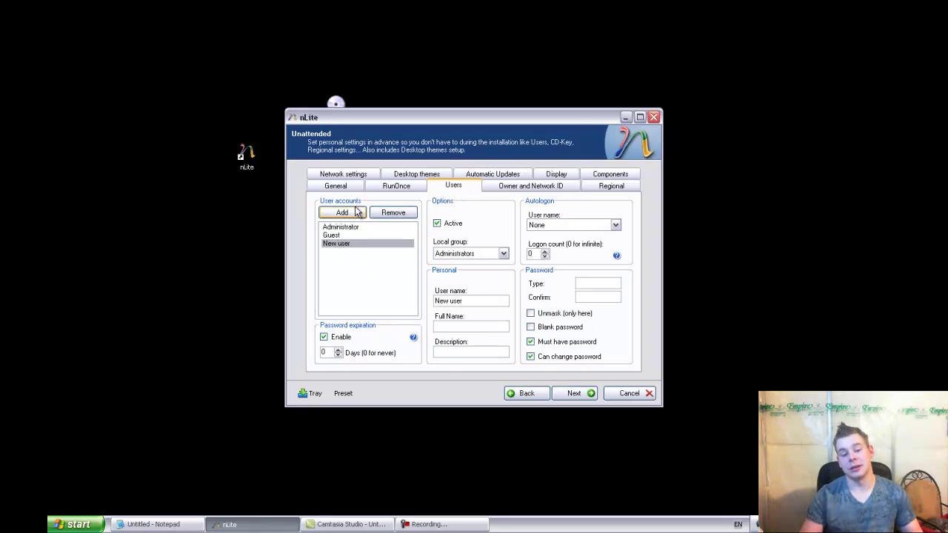
left_click(391, 214)
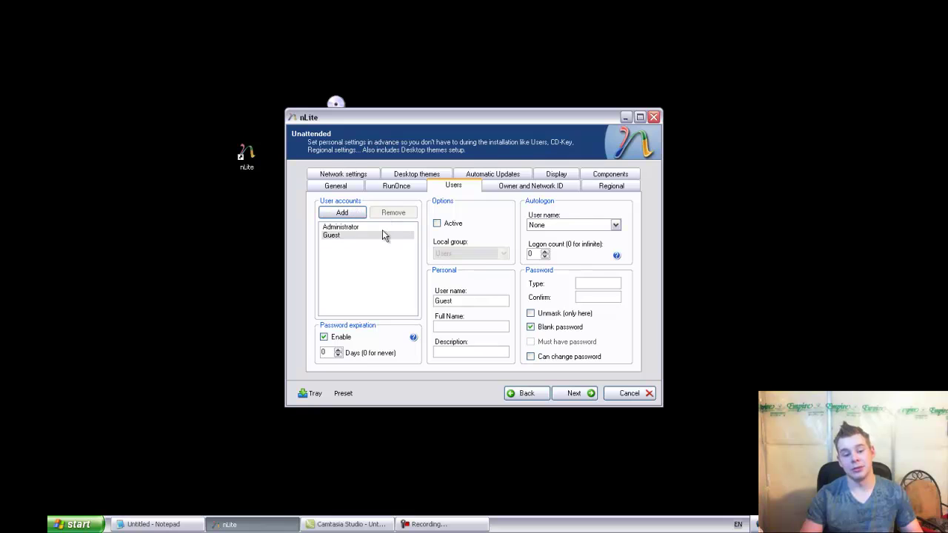
Add another user account, try to replace its default user name, and remove the account from the list.
left_click(342, 214)
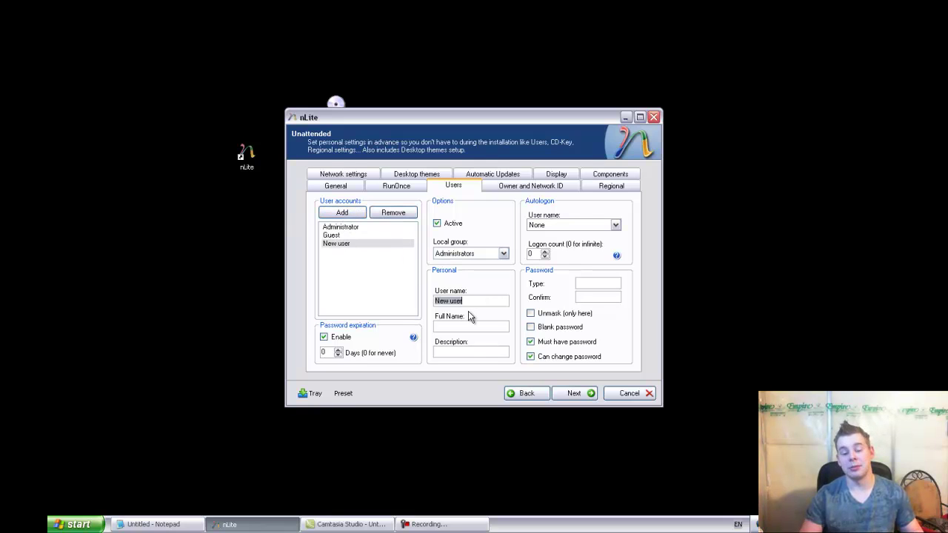
type("gho")
key("BackSpace")
key("BackSpace")
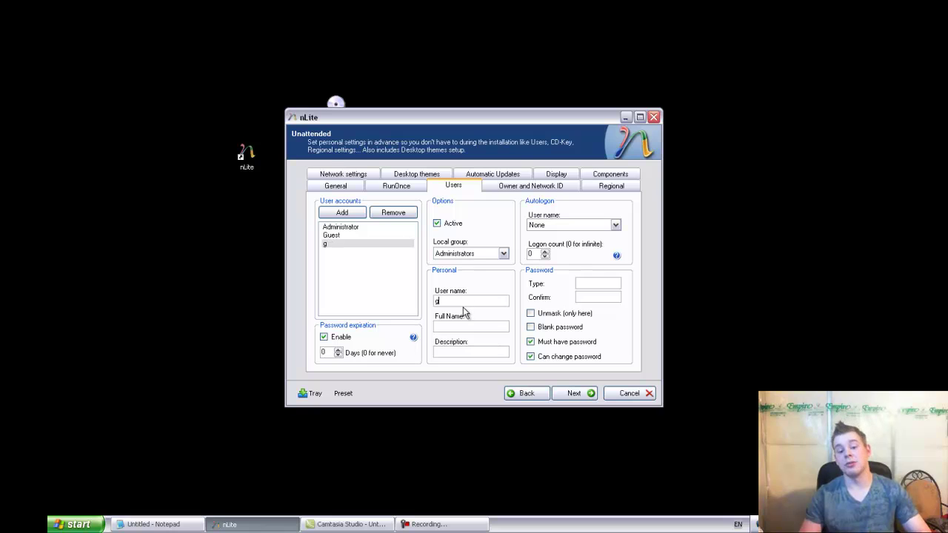
key("BackSpace")
left_click(379, 296)
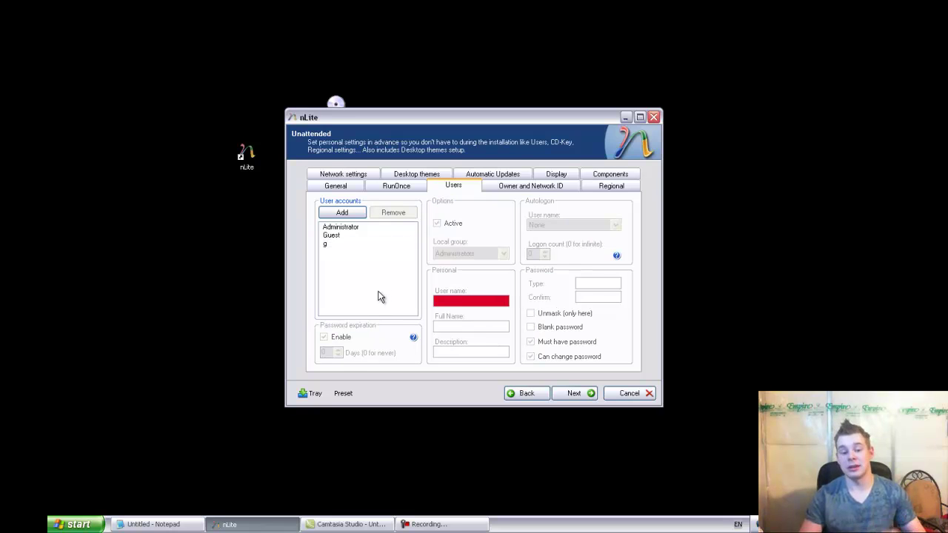
left_click(338, 244)
left_click(412, 214)
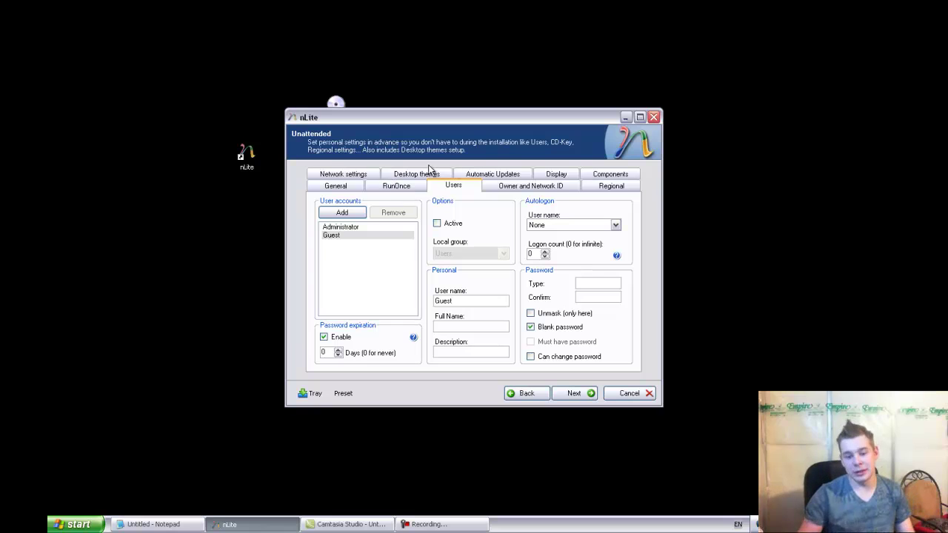
Leave the owner, regional and component settings unchanged, and set the display color depth to 32 bit (True Color) with the default screen resolution.
left_click(539, 188)
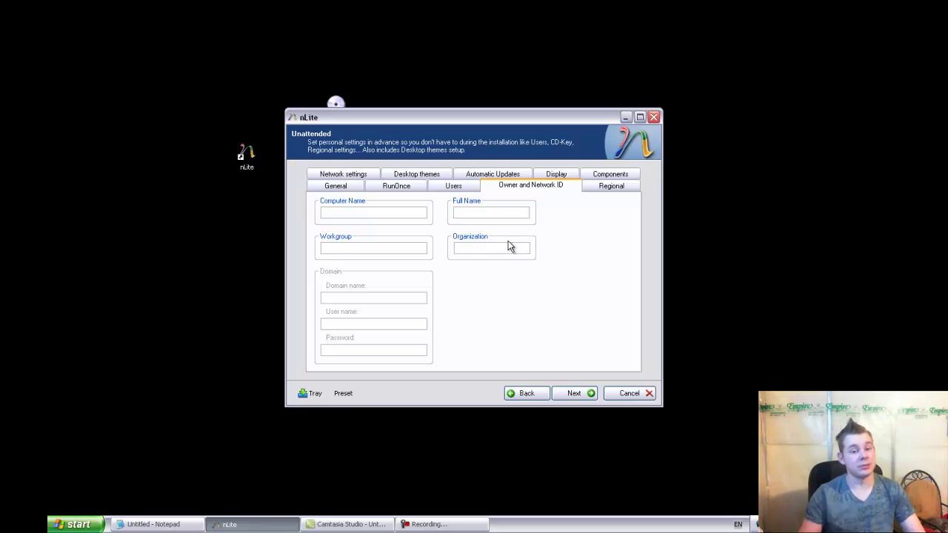
left_click(611, 186)
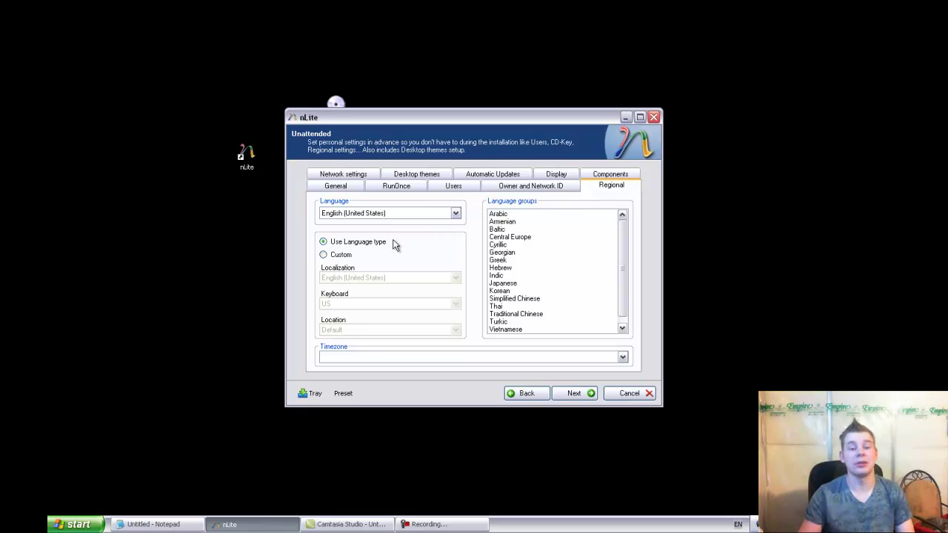
left_click(609, 176)
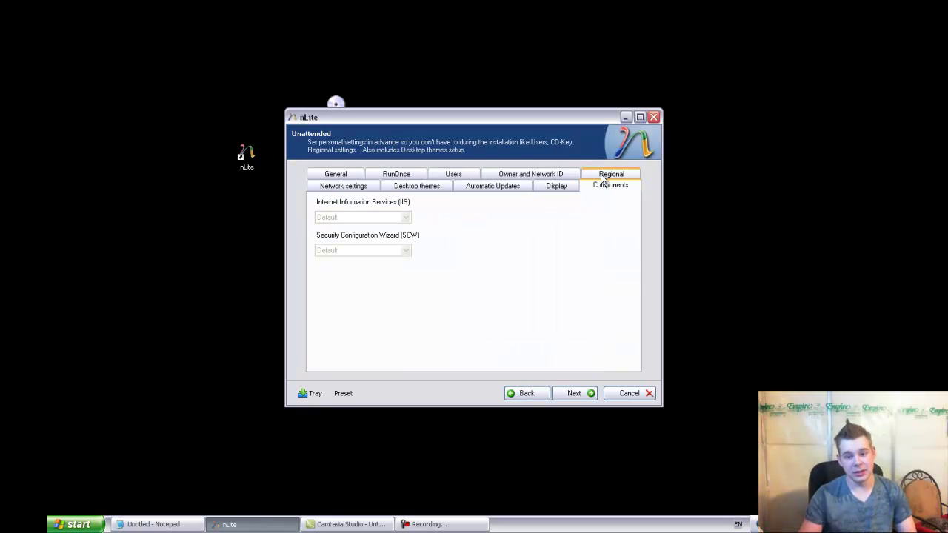
left_click(557, 186)
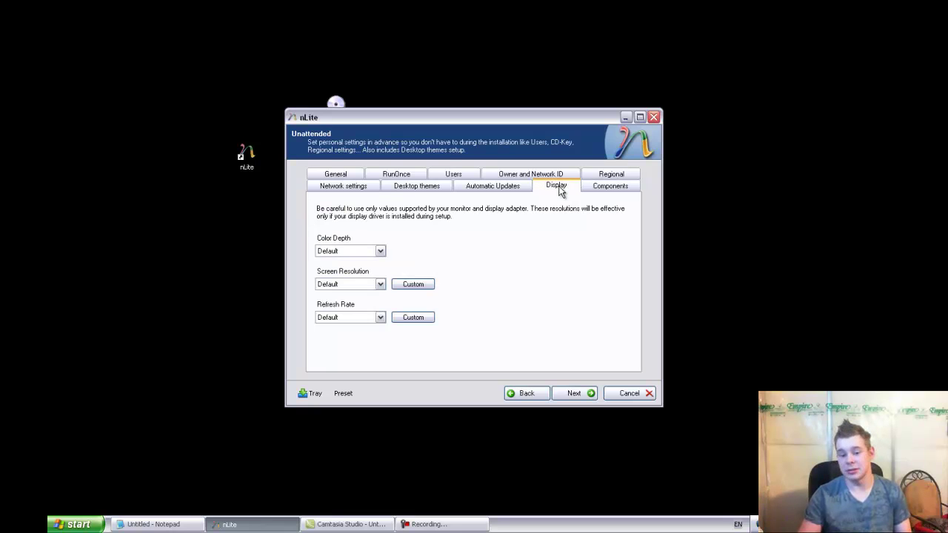
left_click(340, 252)
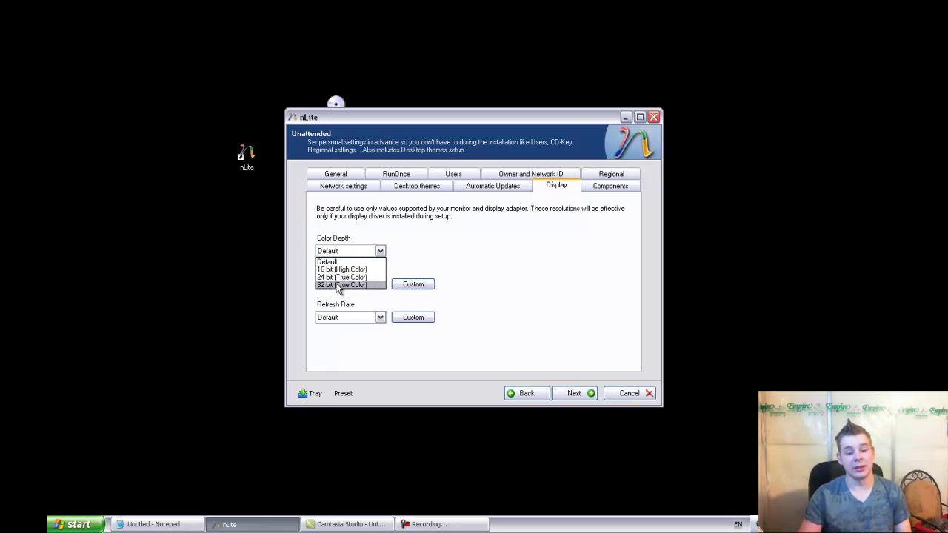
left_click(342, 285)
left_click(343, 285)
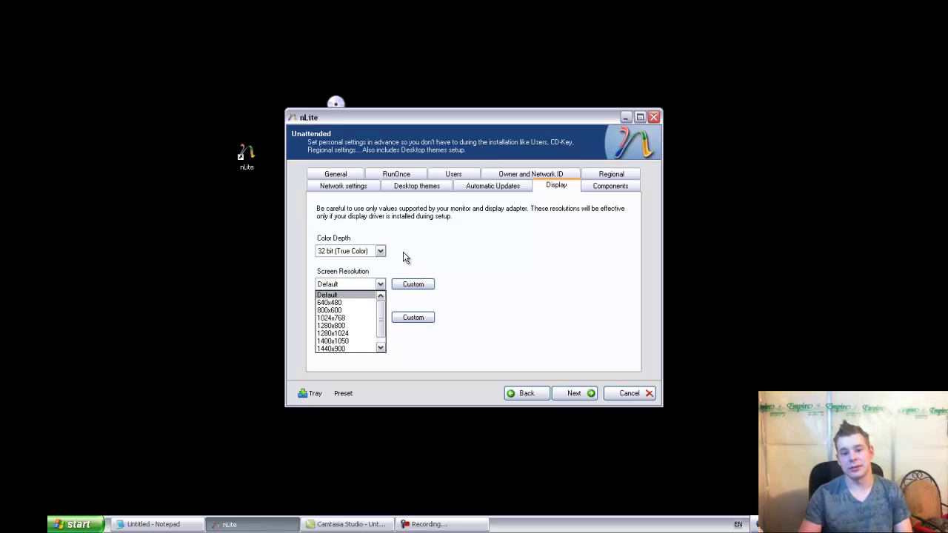
left_click(494, 187)
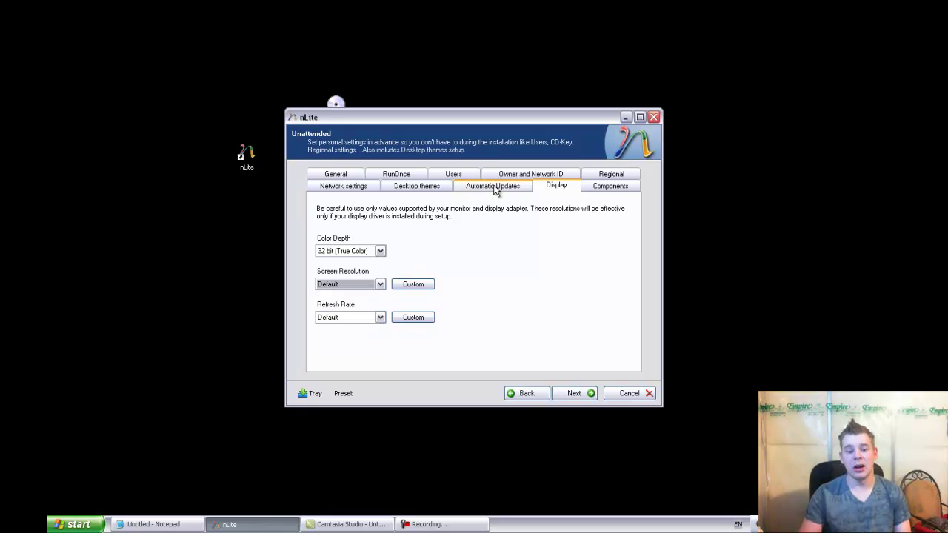
Review the Automatic Updates choices, the default desktop theme choices and the network settings without changing them.
left_click(489, 188)
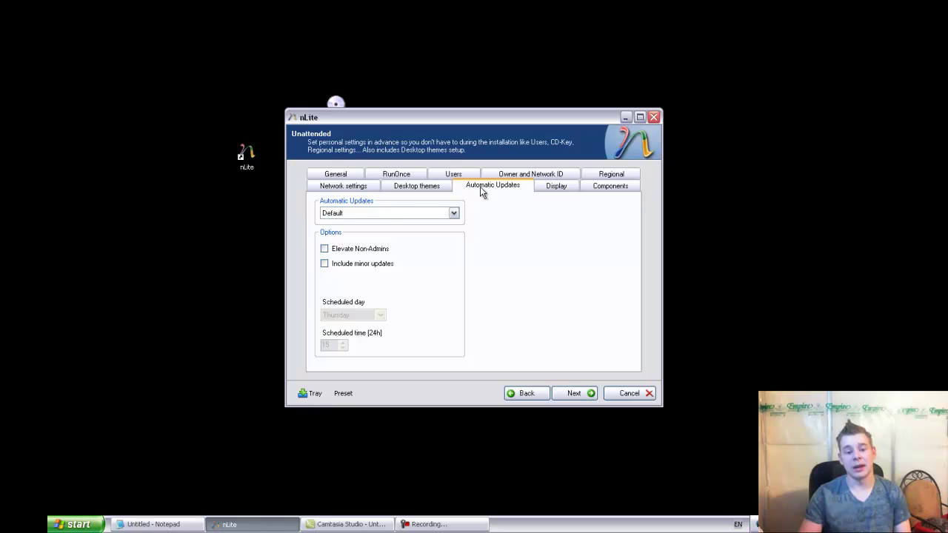
left_click(452, 213)
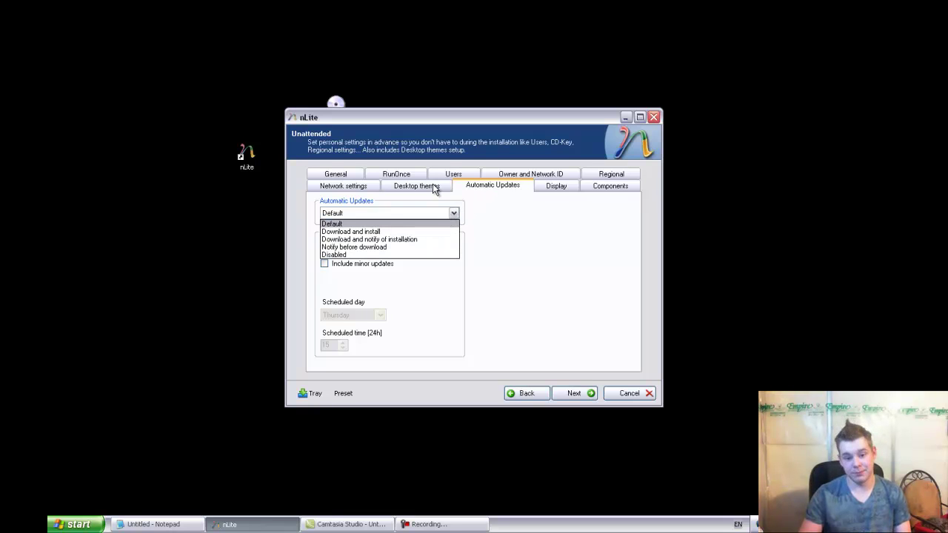
left_click(433, 184)
left_click(433, 184)
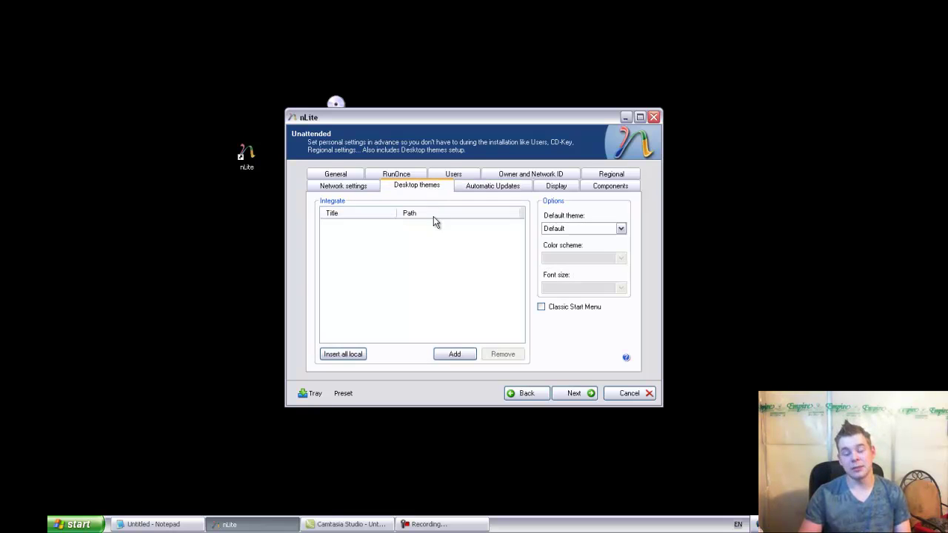
left_click(582, 228)
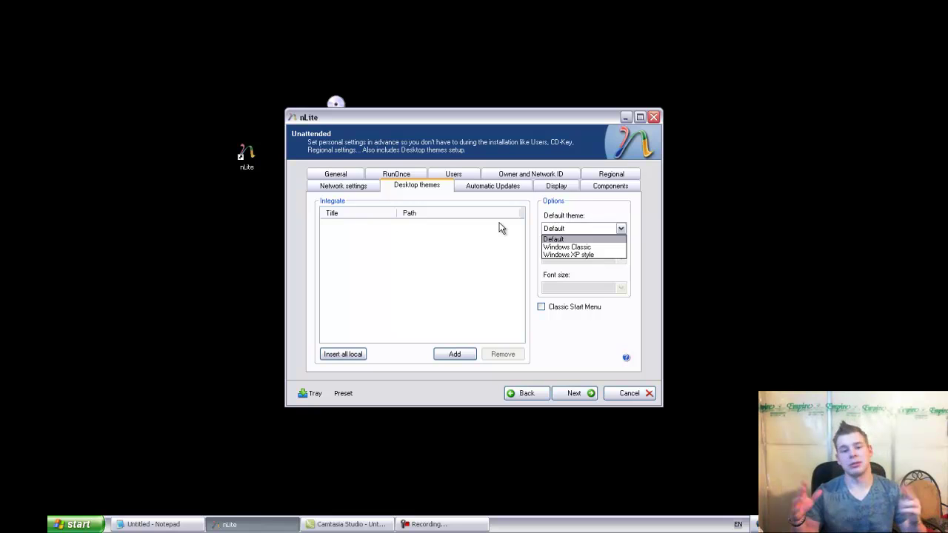
left_click(590, 214)
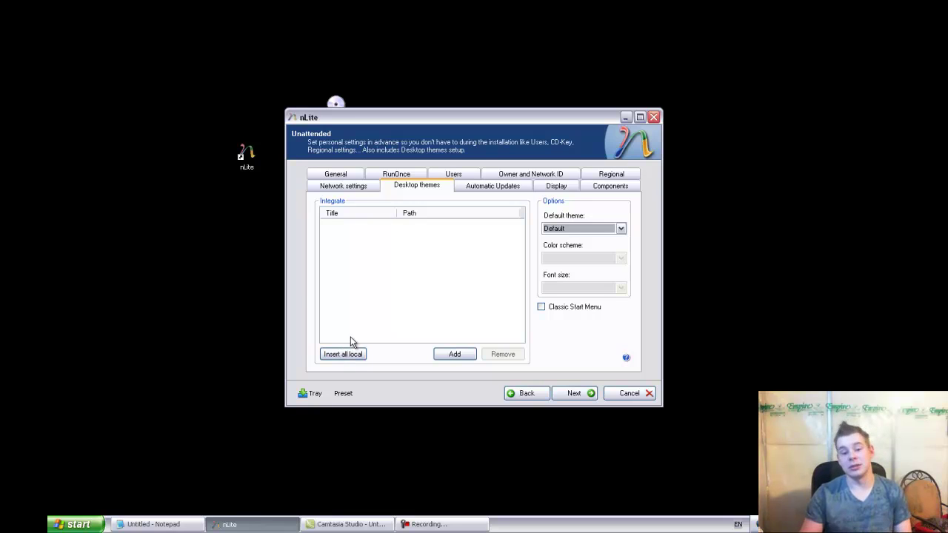
left_click(360, 194)
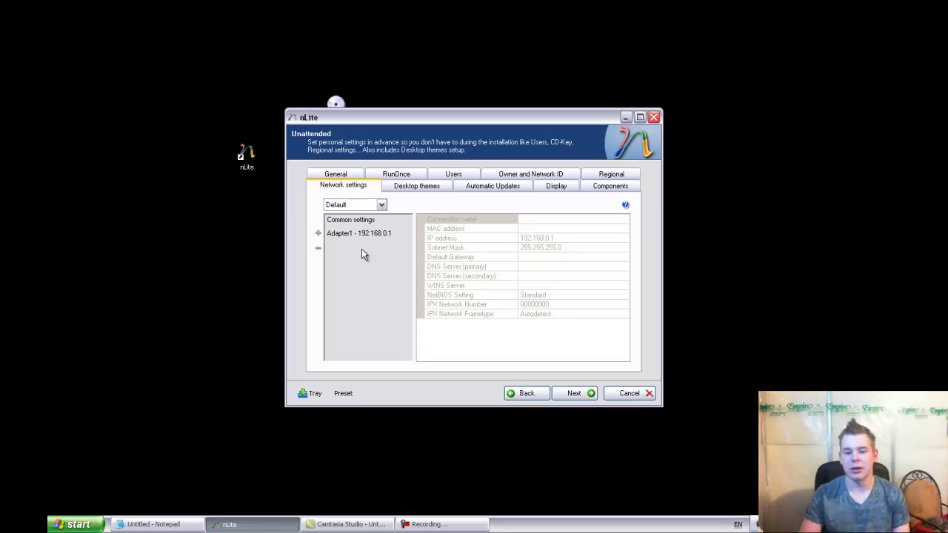
Add a user account in the Administrators group, and proceed from the unattended settings to the Options page.
left_click(587, 399)
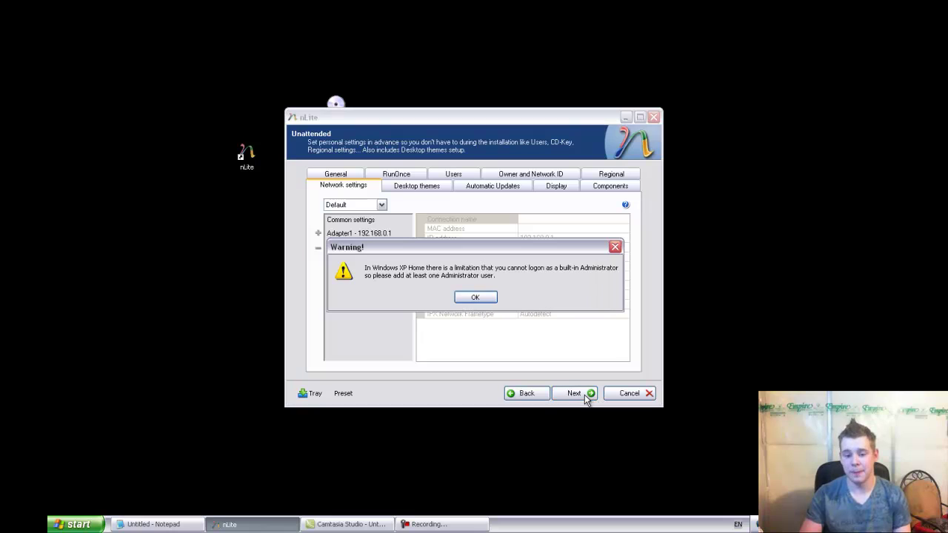
left_click(483, 298)
left_click(342, 212)
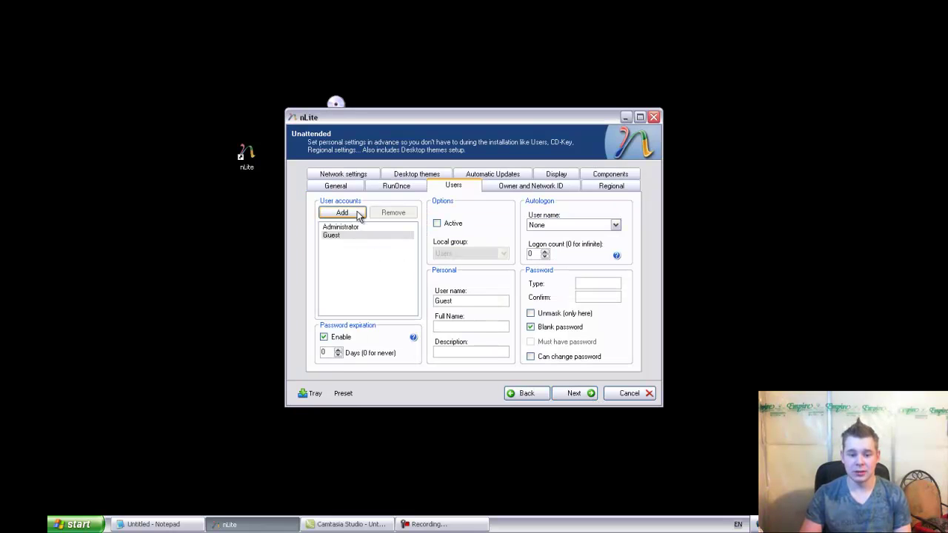
left_click(576, 398)
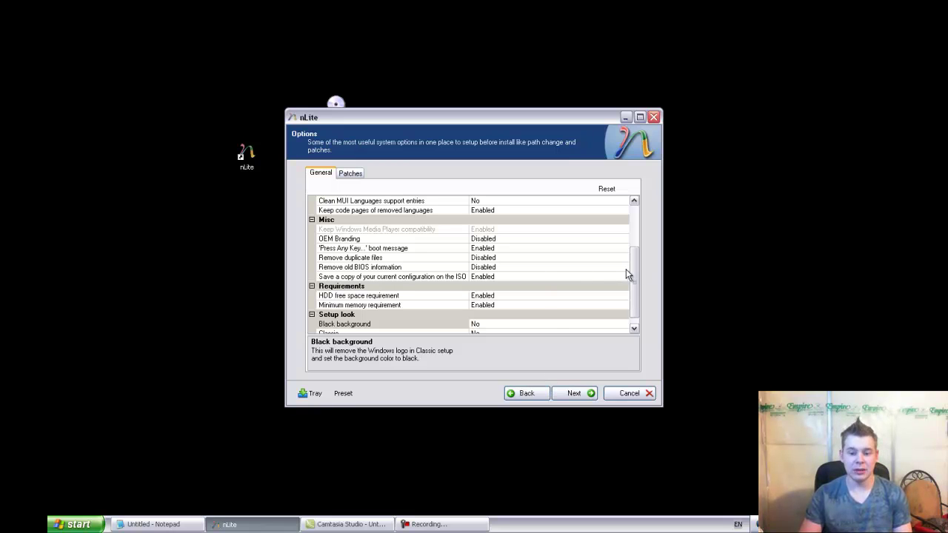
Keep the general options and tweaks at their defaults, and start applying the changes to the installation.
mouse_move(638, 282)
left_mouse_down()
mouse_move(634, 241)
mouse_move(638, 286)
left_mouse_up()
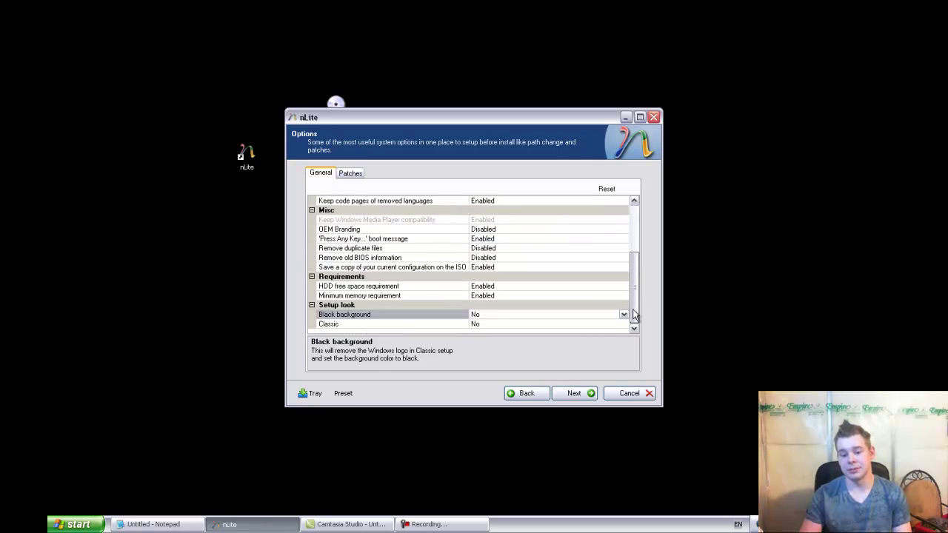
left_click(576, 394)
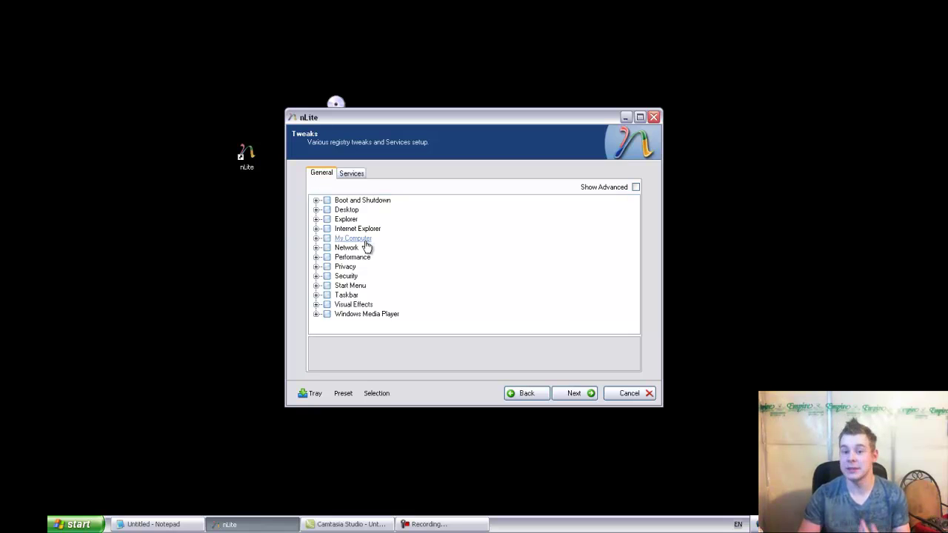
left_click(582, 395)
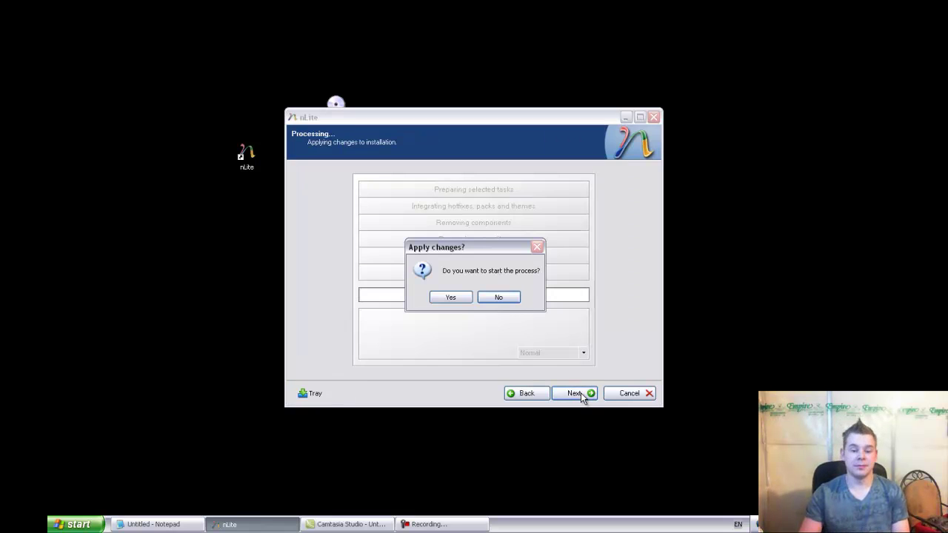
left_click(454, 303)
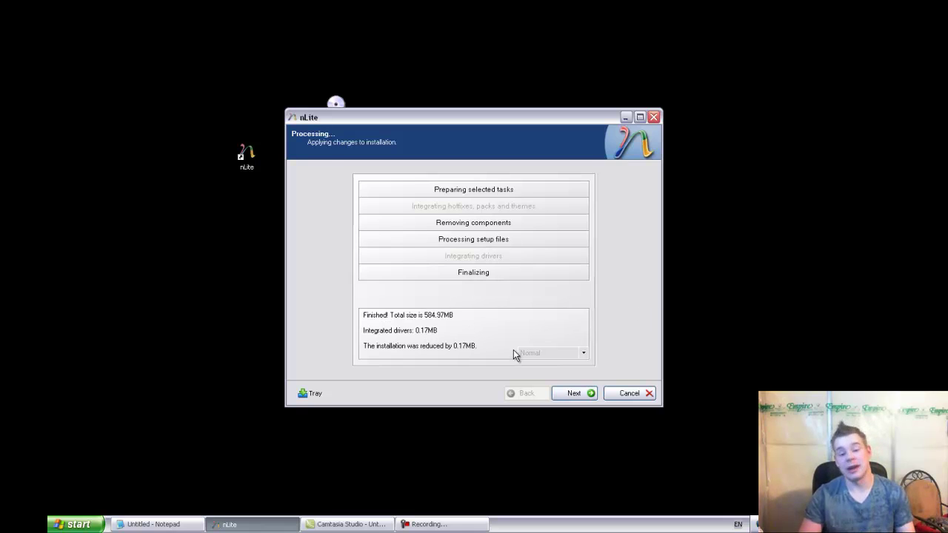
Proceed to the Bootable ISO page, and check the burner devices offered by Burn Image before setting the mode back to Create Image.
left_click(577, 395)
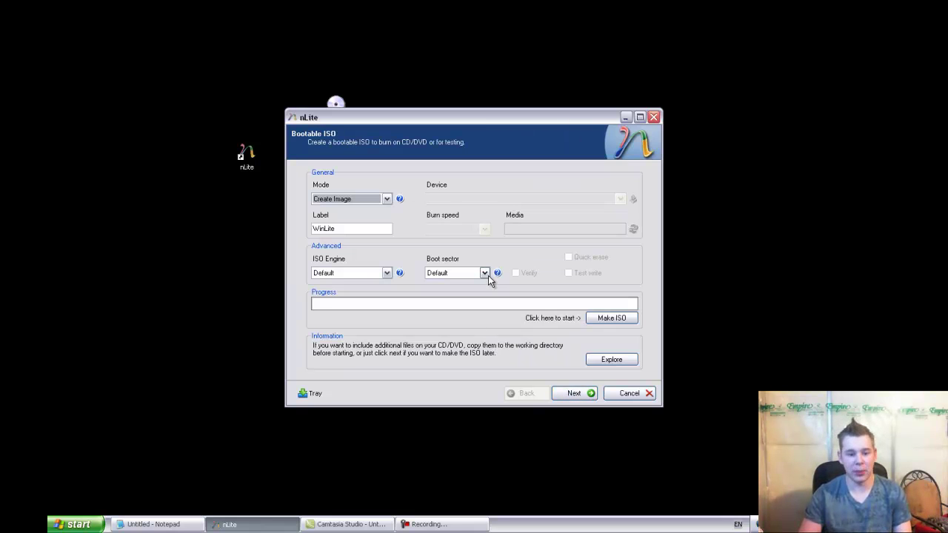
left_click(351, 198)
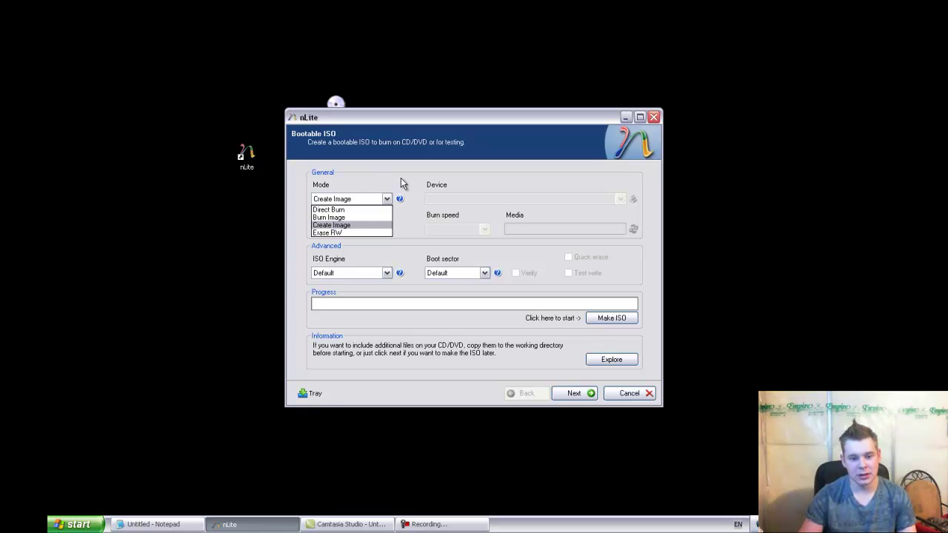
left_click(361, 217)
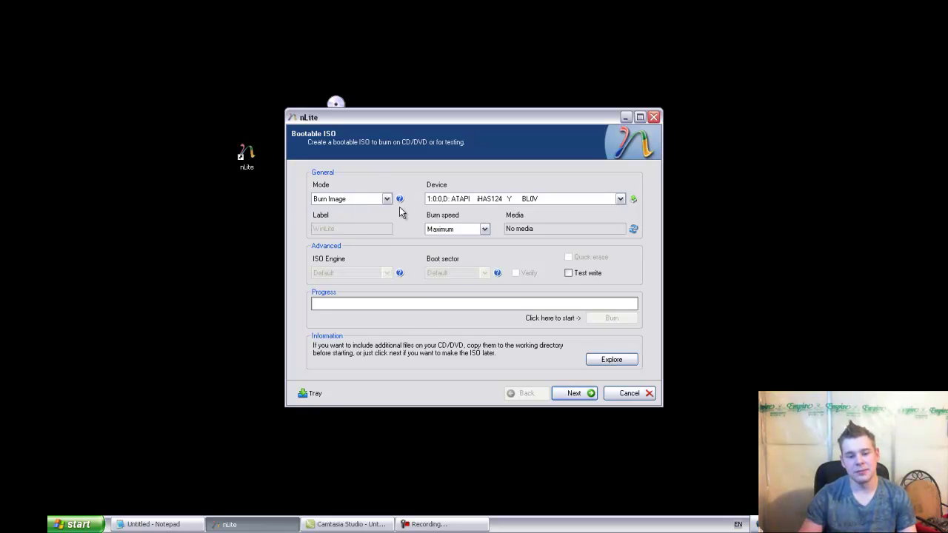
left_click(474, 200)
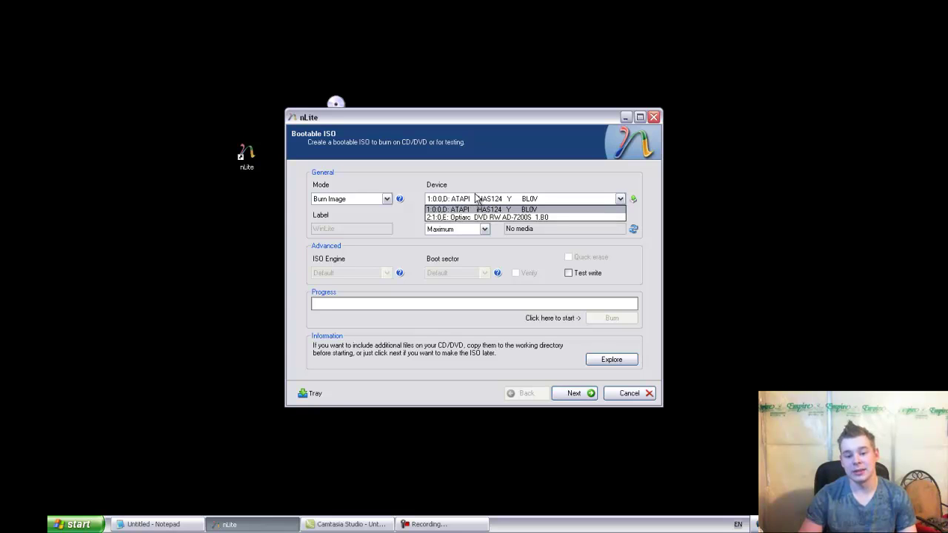
left_click(404, 208)
left_click(386, 198)
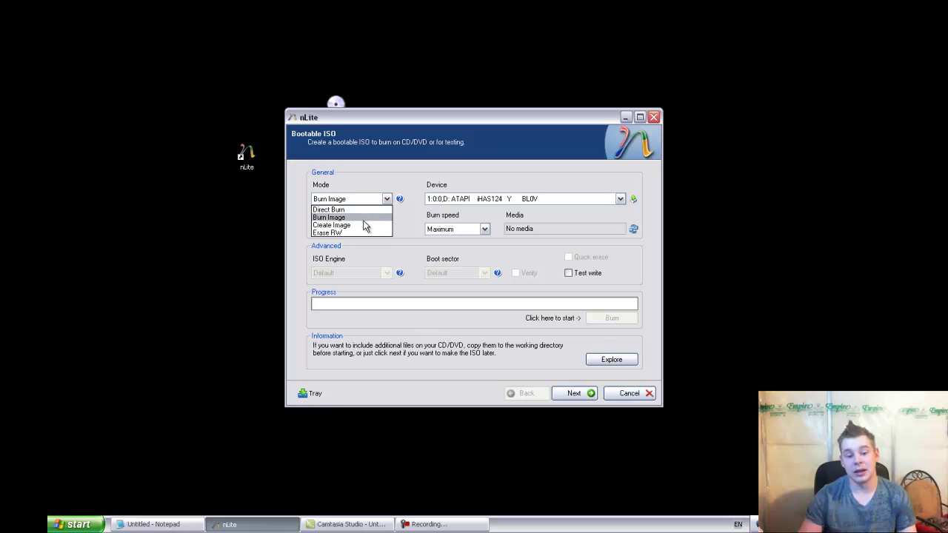
left_click(363, 225)
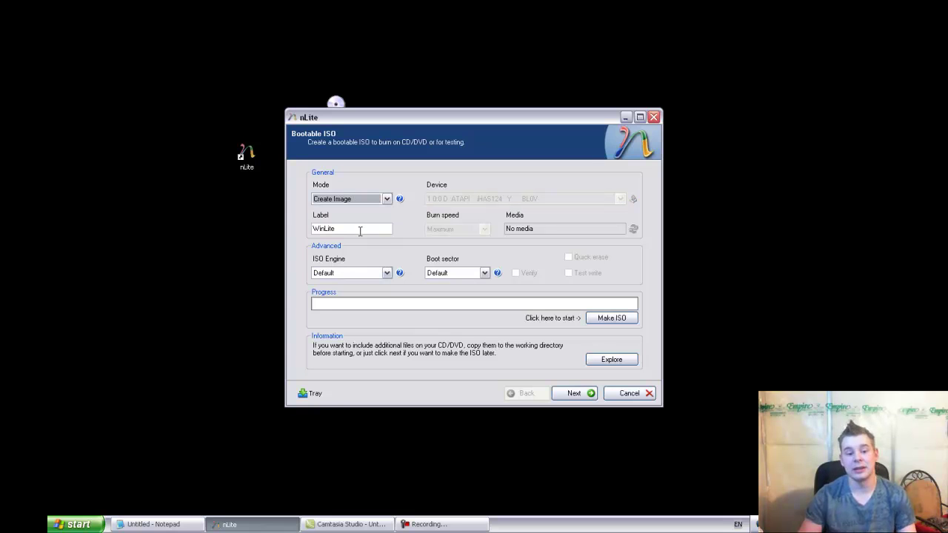
Set the image's label to WindowsXpHome.
double_click(360, 231)
type("Windo")
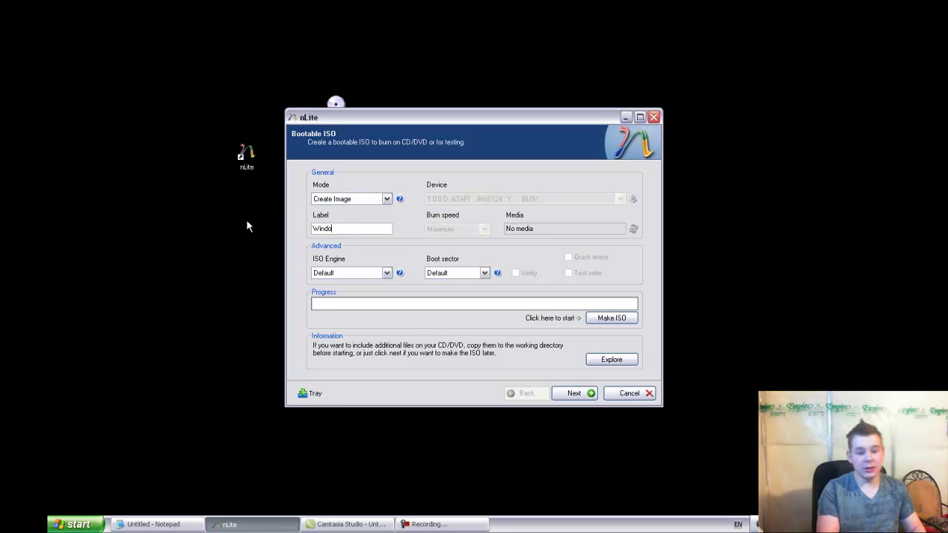
type("wsx")
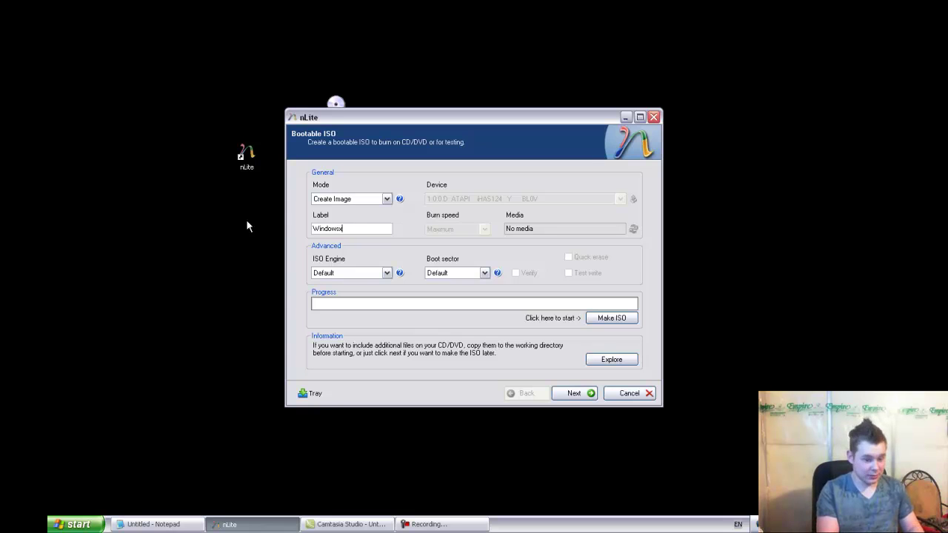
key("BackSpace")
type("XpHom")
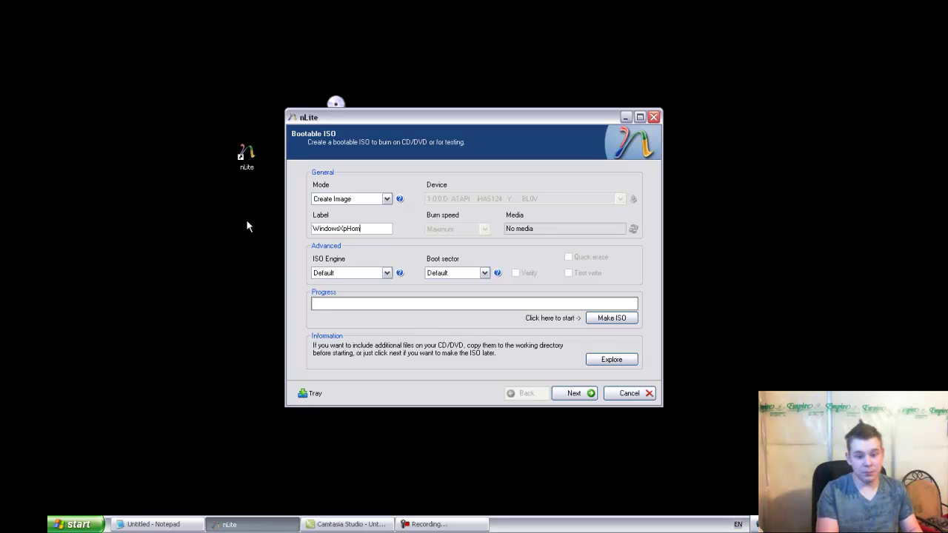
type("e")
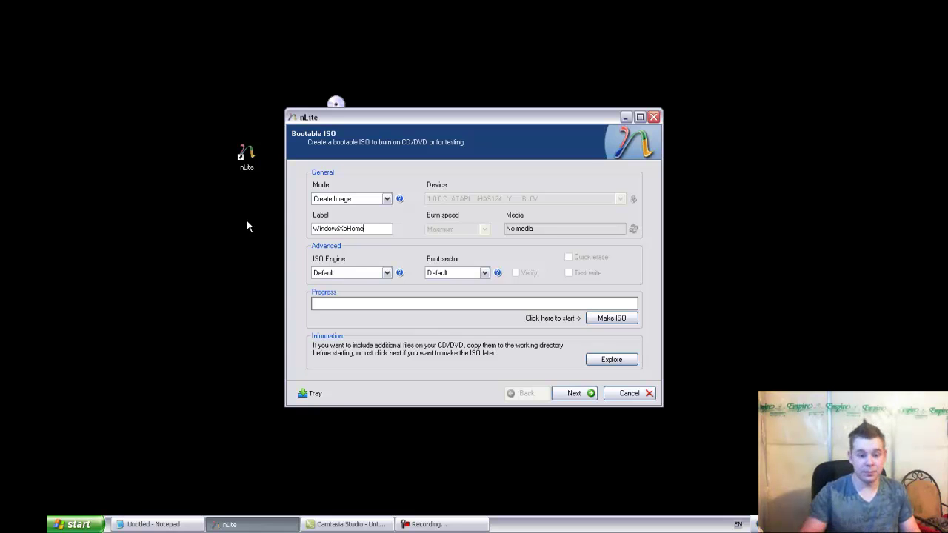
Make the ISO and save it to the Desktop as "Windows Xp Home sp3 updated".
left_click(611, 319)
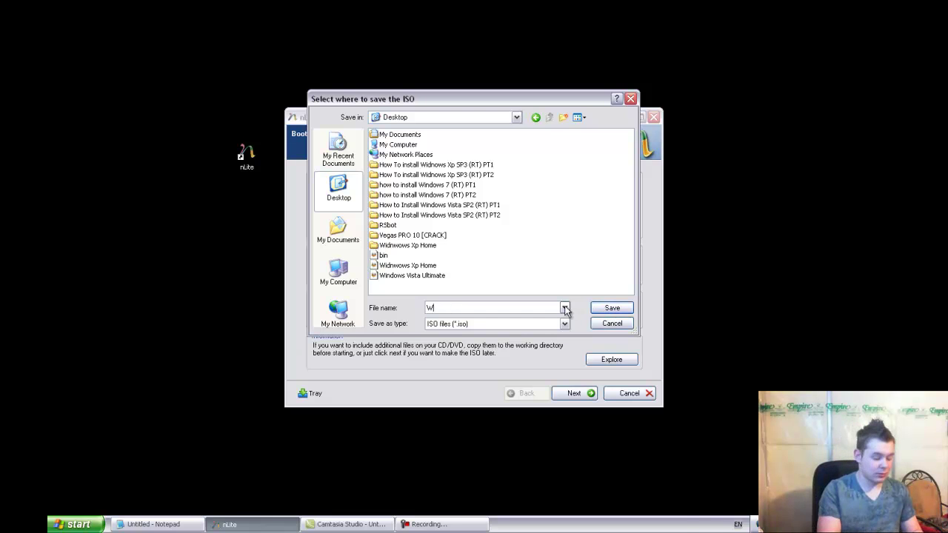
type("indows Xp")
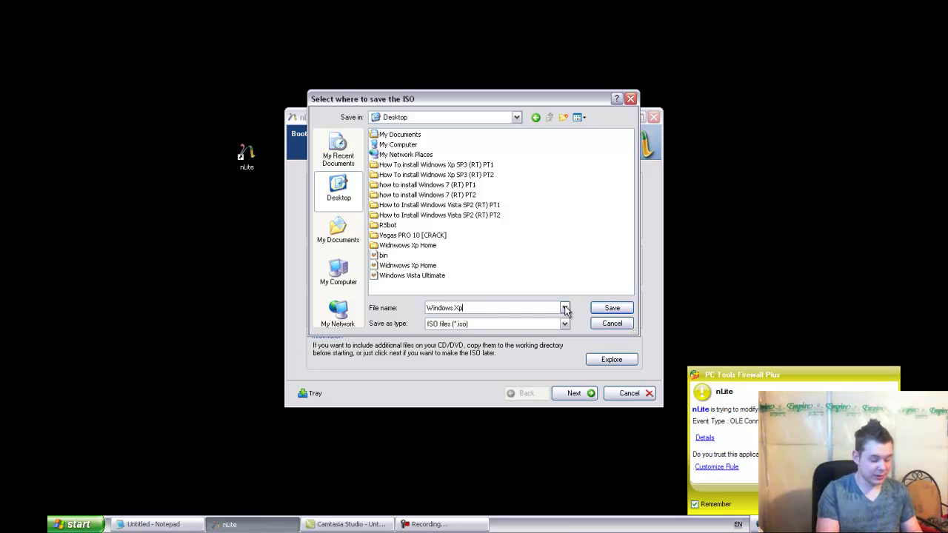
type(" Home ")
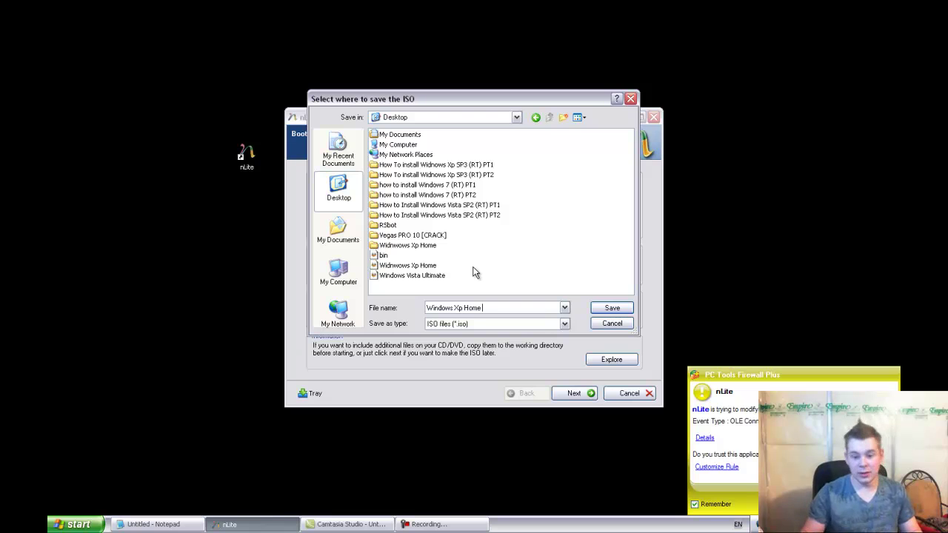
type("sp3")
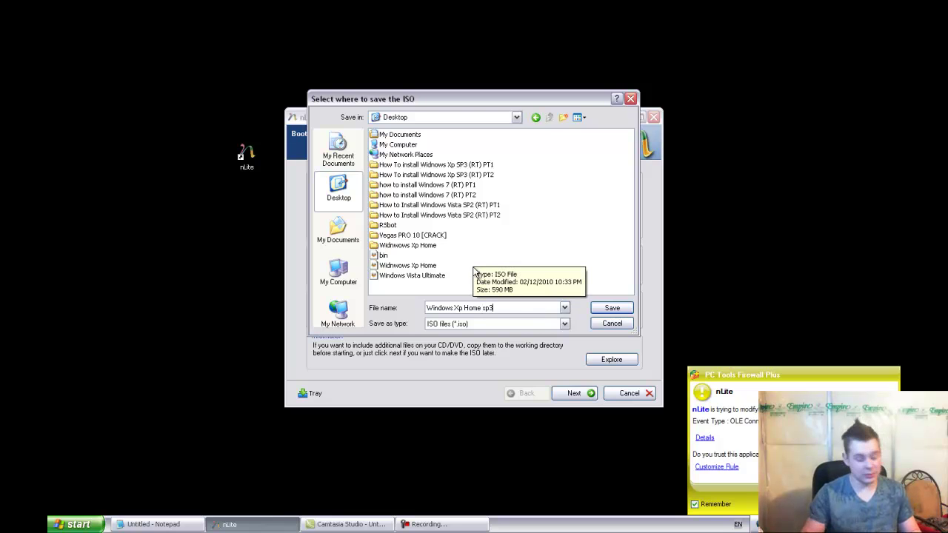
type(" updated")
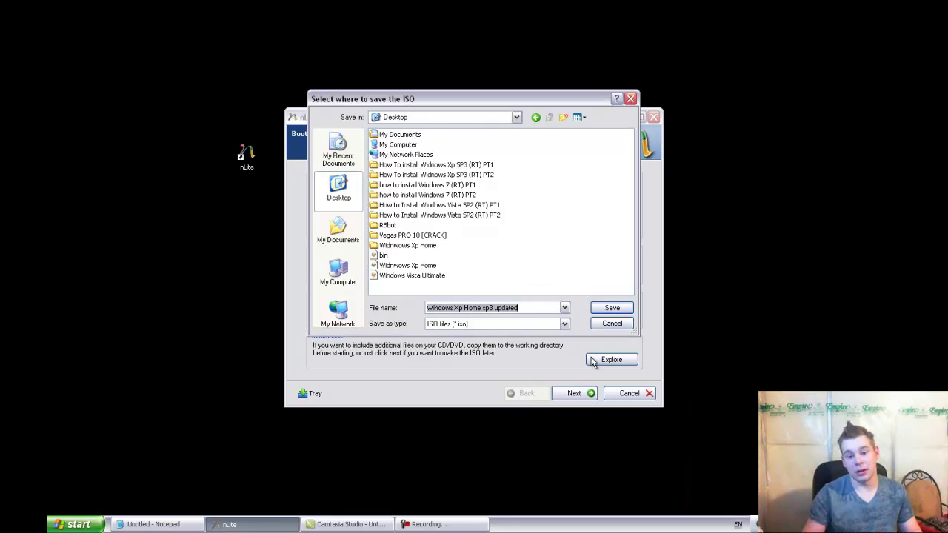
left_click(613, 309)
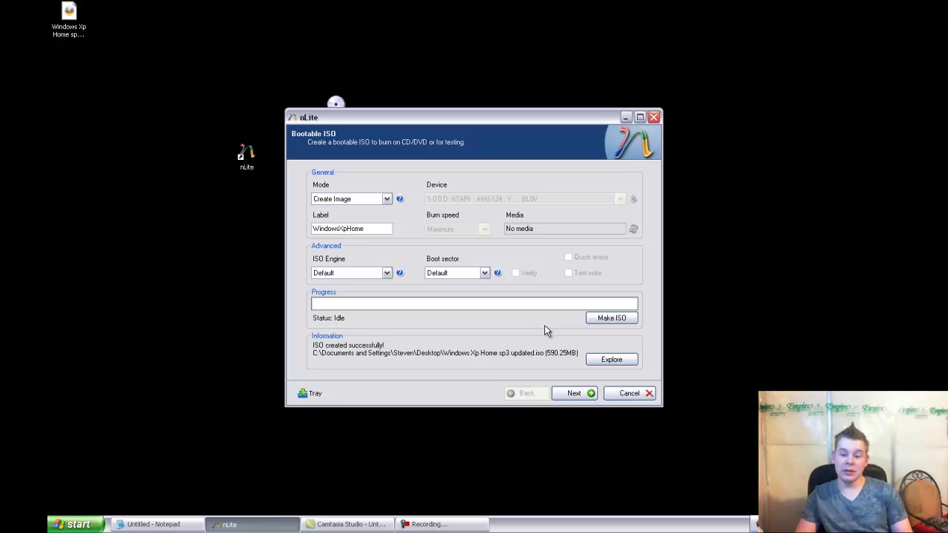
Finish the customization wizard, and place the new ISO file directly below the original Windows XP Home ISO on the desktop.
left_click(579, 396)
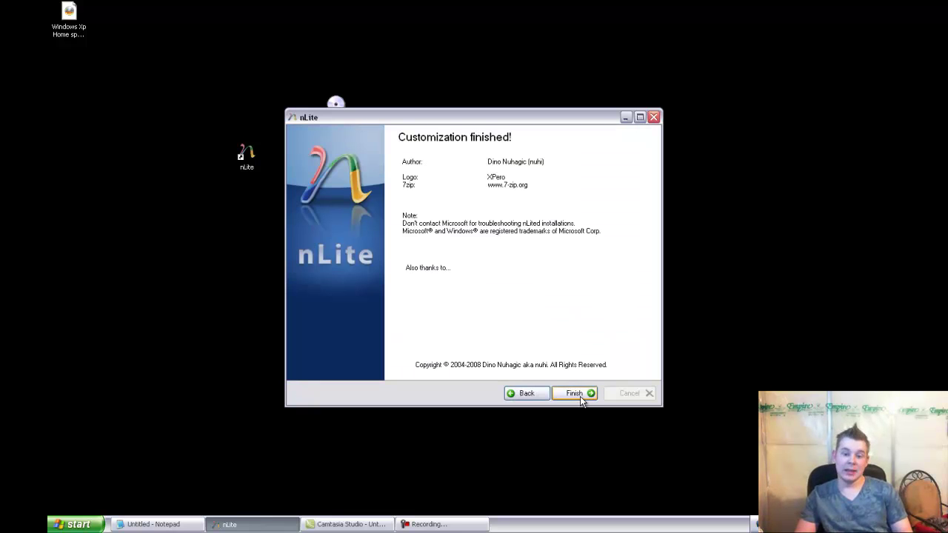
left_click(574, 393)
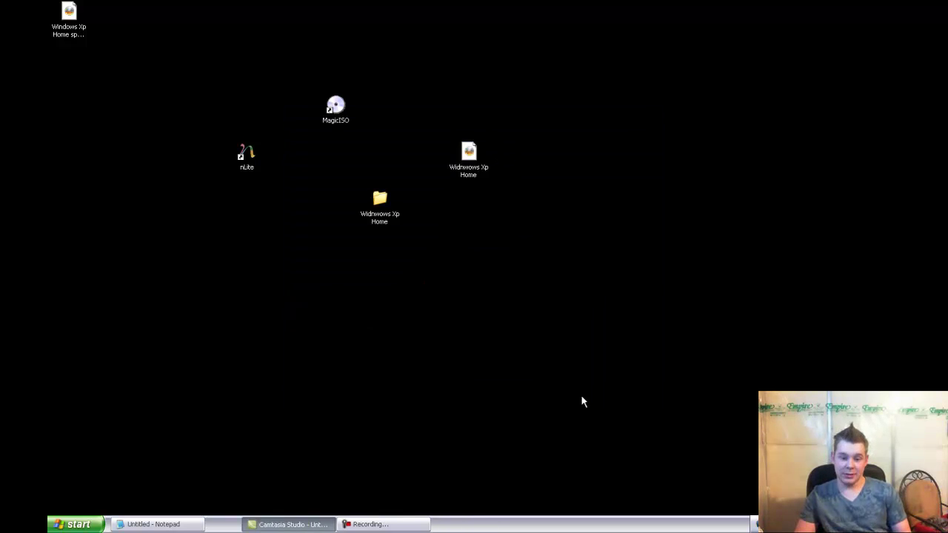
left_click_drag(69, 13, 468, 191)
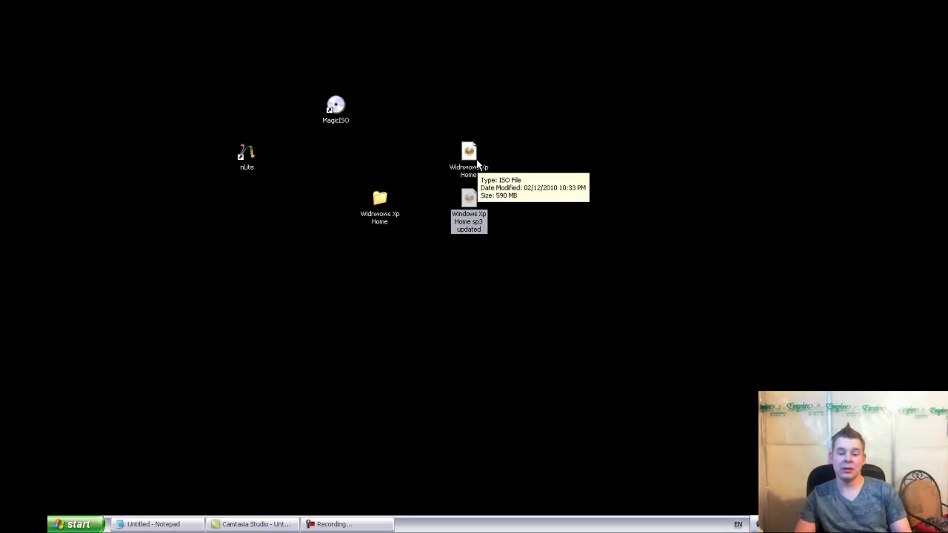
left_click(507, 254)
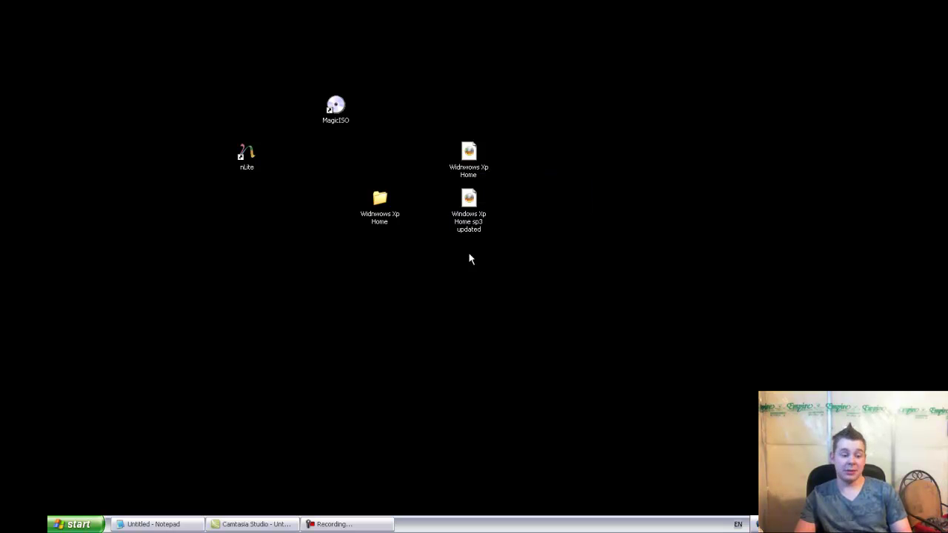